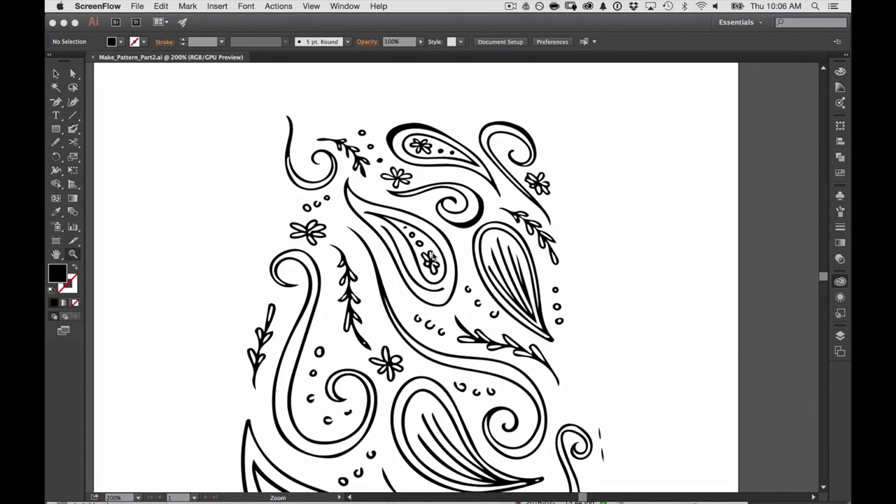
# Adjust anchor points along the lower right curve of the middle paisley to smooth its outlines and vary their thickness.
pyautogui.click(432, 261)
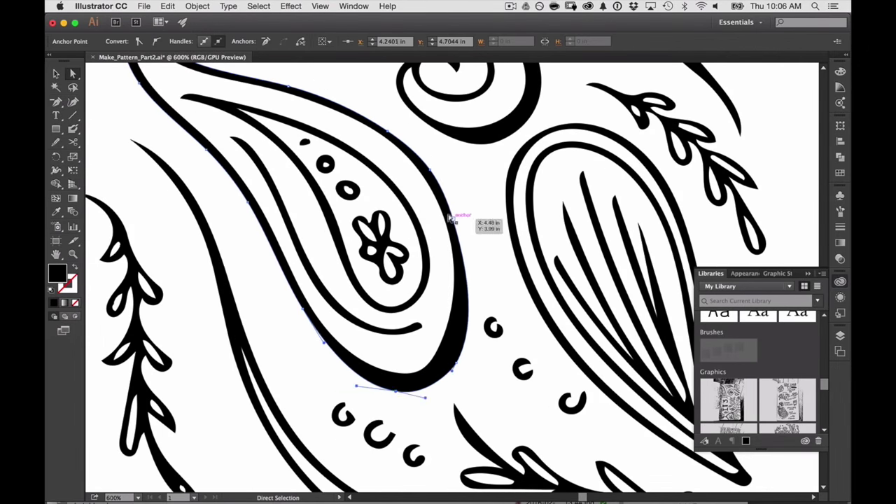
pyautogui.click(459, 215)
pyautogui.moveTo(420, 280); pyautogui.dragTo(444, 216)
pyautogui.click(479, 224)
# Remove excess anchor points from the upper-left petal of the flower inside the middle paisley and reshape its rounded outline.
pyautogui.press('z')
pyautogui.click(430, 259)
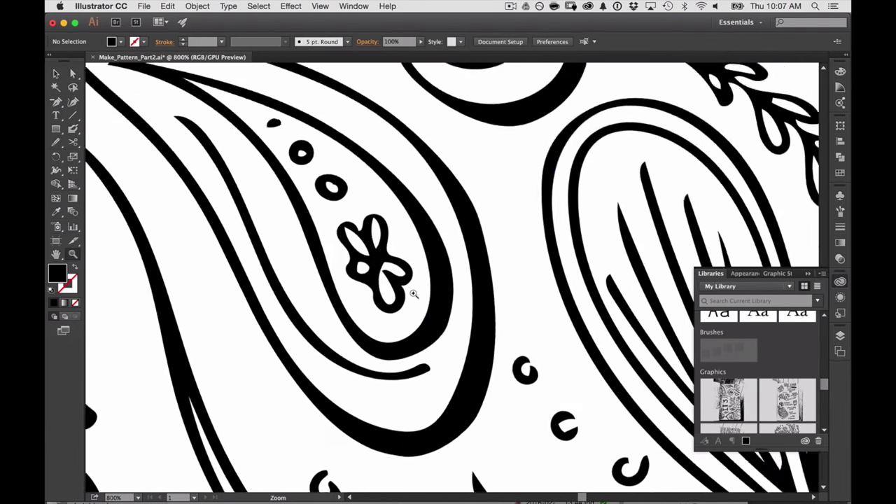
pyautogui.click(403, 266)
pyautogui.keyDown('super'); pyautogui.click(407, 249); pyautogui.keyUp('super')
pyautogui.press('-')
pyautogui.click(390, 232)
pyautogui.press('a')
pyautogui.click(414, 282)
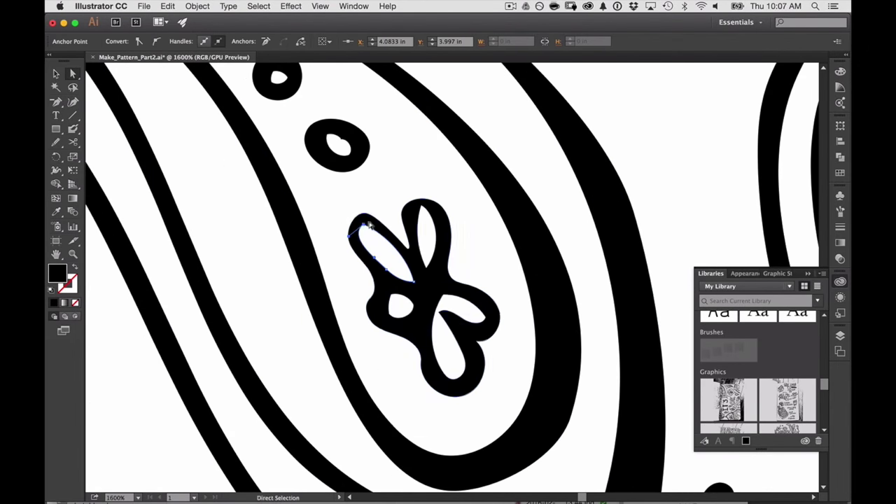
pyautogui.moveTo(384, 234); pyautogui.dragTo(382, 217)
pyautogui.moveTo(366, 214); pyautogui.dragTo(343, 209)
# Reshape the flower's left petal and its cutout into a longer rounded form, removing the excess anchor points.
pyautogui.moveTo(375, 285)
pyautogui.mouseDown()
pyautogui.moveTo(397, 286)
pyautogui.moveTo(360, 284)
pyautogui.mouseUp()
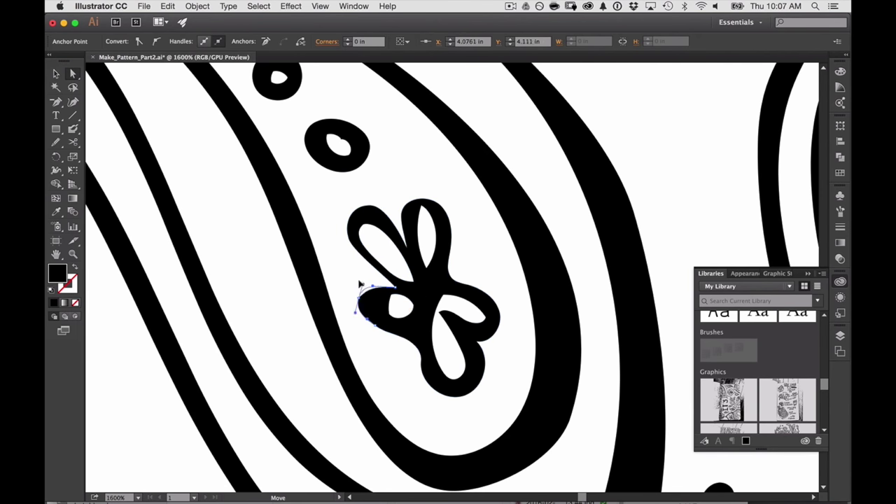
pyautogui.press('-')
pyautogui.moveTo(396, 316); pyautogui.dragTo(360, 300)
pyautogui.click(391, 295)
pyautogui.press('a')
pyautogui.moveTo(420, 348)
pyautogui.mouseDown()
pyautogui.moveTo(418, 320)
pyautogui.moveTo(414, 356)
pyautogui.mouseUp()
# Delete the uneven cutouts inside the flower's right and lower petals.
pyautogui.press('v')
pyautogui.doubleClick(464, 308)
pyautogui.press('Delete')
pyautogui.press('Escape')
# Reshape the flower's upper-right petal by removing excess anchor points and place a rounded cutout inside it.
pyautogui.press('a')
pyautogui.click(438, 234)
pyautogui.moveTo(421, 207)
pyautogui.mouseDown()
pyautogui.moveTo(465, 213)
pyautogui.moveTo(426, 218)
pyautogui.mouseUp()
pyautogui.click(451, 277)
pyautogui.press('-')
pyautogui.click(426, 222)
pyautogui.press('v')
pyautogui.doubleClick(432, 254)
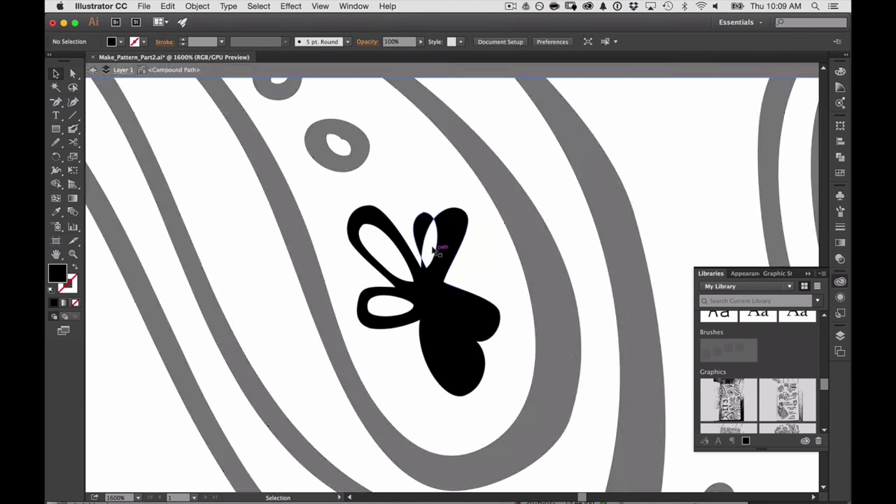
pyautogui.press('Escape')
pyautogui.moveTo(432, 254); pyautogui.dragTo(459, 262)
# Reshape the flower's lower and right petals into separate rounded petals.
pyautogui.moveTo(476, 341); pyautogui.dragTo(446, 312)
pyautogui.moveTo(464, 394); pyautogui.dragTo(441, 371)
pyautogui.moveTo(499, 302); pyautogui.dragTo(500, 287)
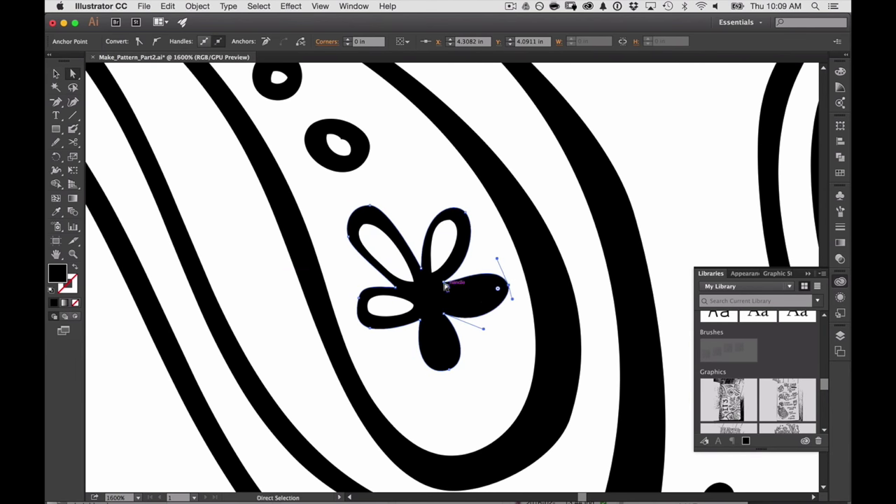
# Duplicate the upper-right petal's cutout and place the copy inside the flower's right petal.
pyautogui.press('v')
pyautogui.doubleClick(454, 242)
pyautogui.moveTo(455, 242); pyautogui.dragTo(479, 284)
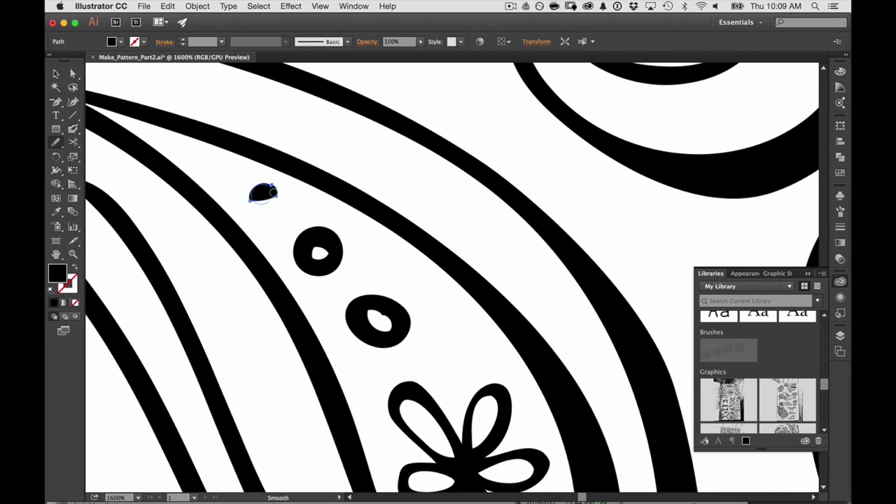
# Rework the three dots above the flower with the Blob Brush and Eraser into rings with clean centre holes.
pyautogui.hotkey('shift', 'b')
pyautogui.hotkey('shift', 'e')
pyautogui.click(264, 197)
pyautogui.keyDown('super'); pyautogui.click(330, 238); pyautogui.keyUp('super')
pyautogui.keyDown('super'); pyautogui.click(388, 306); pyautogui.keyUp('super')
pyautogui.press('-')
pyautogui.click(380, 312)
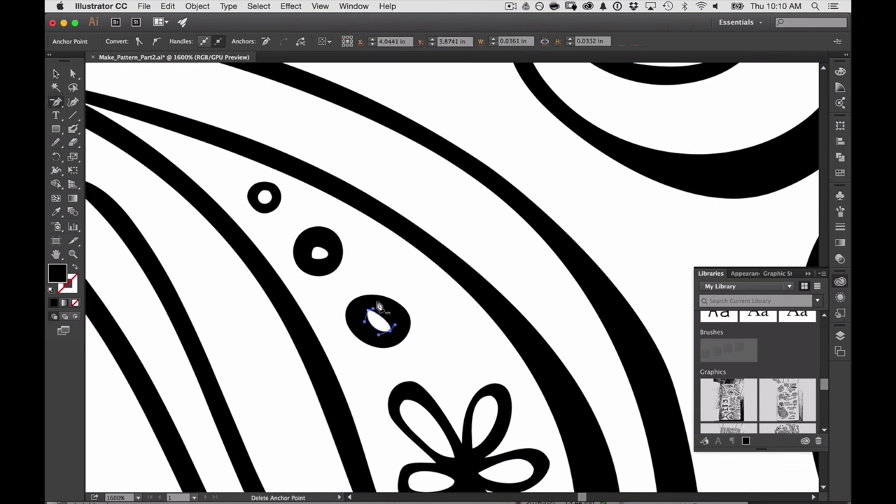
# Smooth the outline of the six-petal flower above the large curl and remove its excess anchor points.
pyautogui.press('z')
pyautogui.keyDown('alt'); pyautogui.click(476, 325); pyautogui.keyUp('alt')
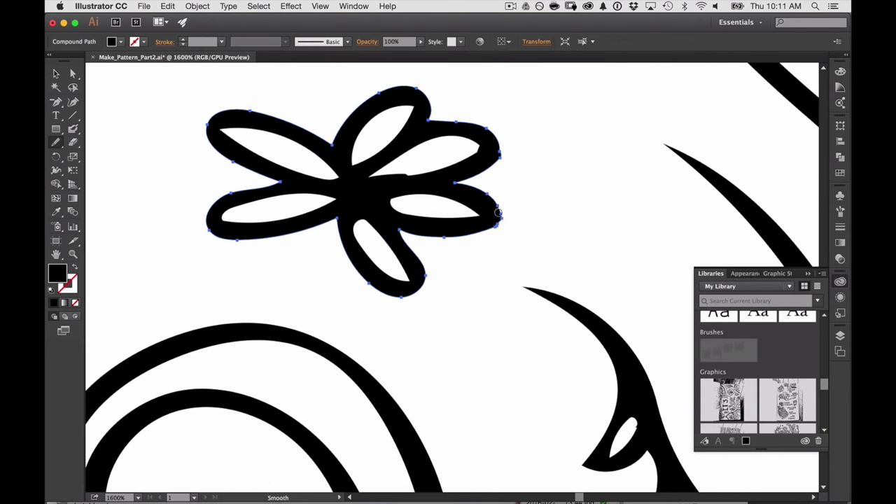
pyautogui.press('-')
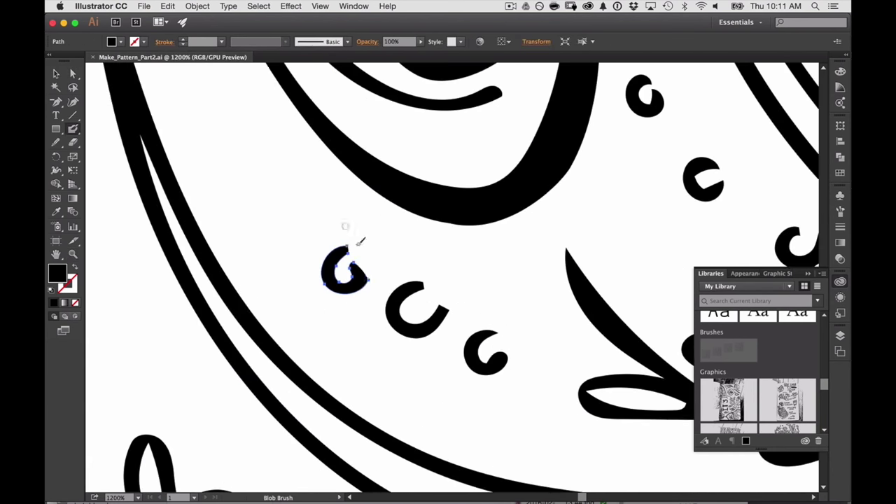
# Close the open rings on both sides of the lower leafy sprig's tip using the Blob Brush.
pyautogui.moveTo(360, 240)
pyautogui.mouseDown()
pyautogui.moveTo(350, 270)
pyautogui.moveTo(410, 304)
pyautogui.mouseUp()
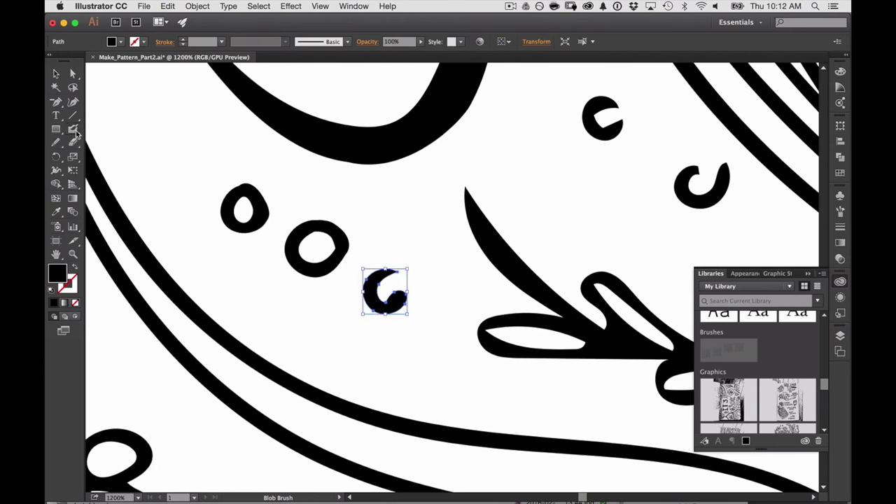
pyautogui.moveTo(396, 287); pyautogui.dragTo(401, 298)
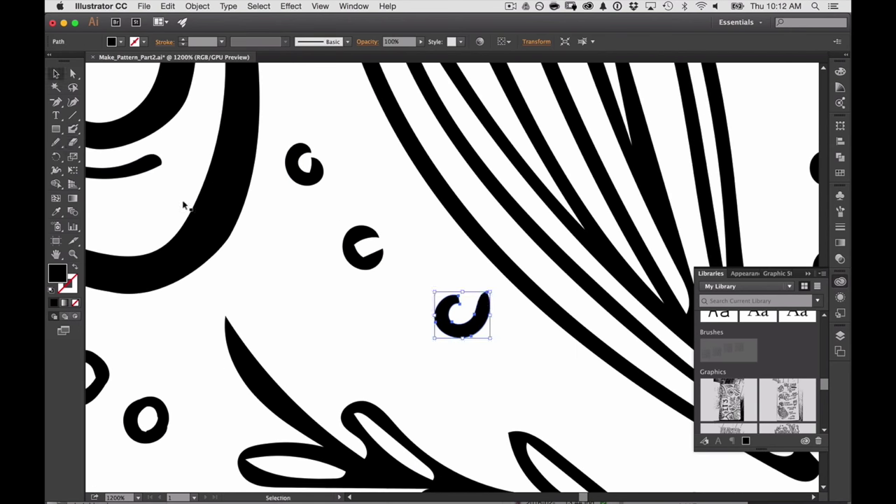
pyautogui.moveTo(476, 305); pyautogui.dragTo(480, 301)
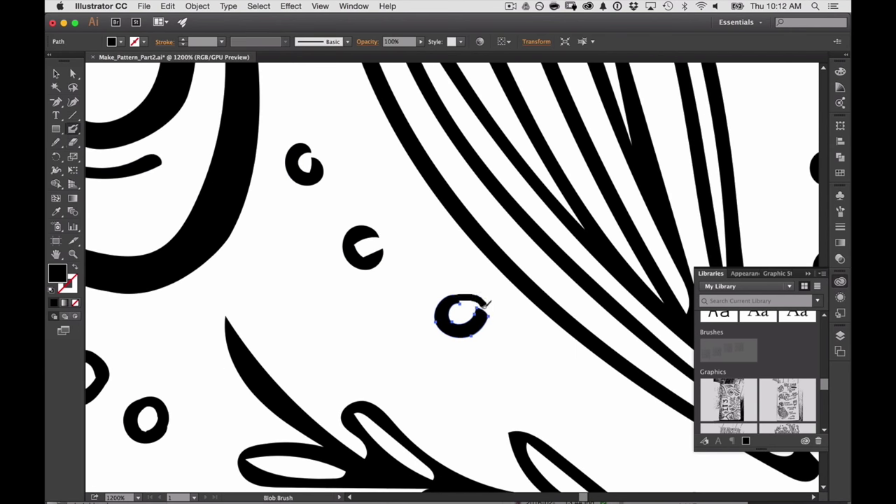
pyautogui.hotkey('shift', 'b')
pyautogui.moveTo(372, 240); pyautogui.dragTo(372, 253)
pyautogui.moveTo(312, 158); pyautogui.dragTo(308, 169)
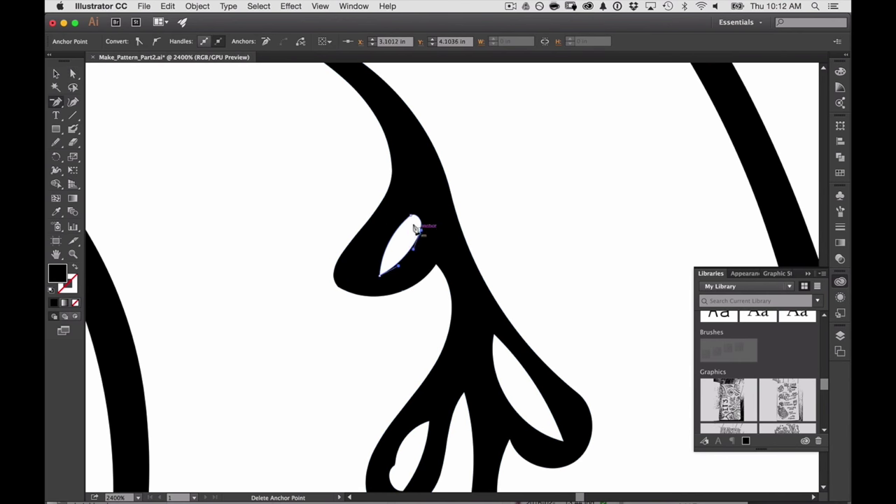
# Delete extra anchor points from the top leaf cutout of the vertical sprig and reshape the sprig's leaf curves.
pyautogui.click(414, 226)
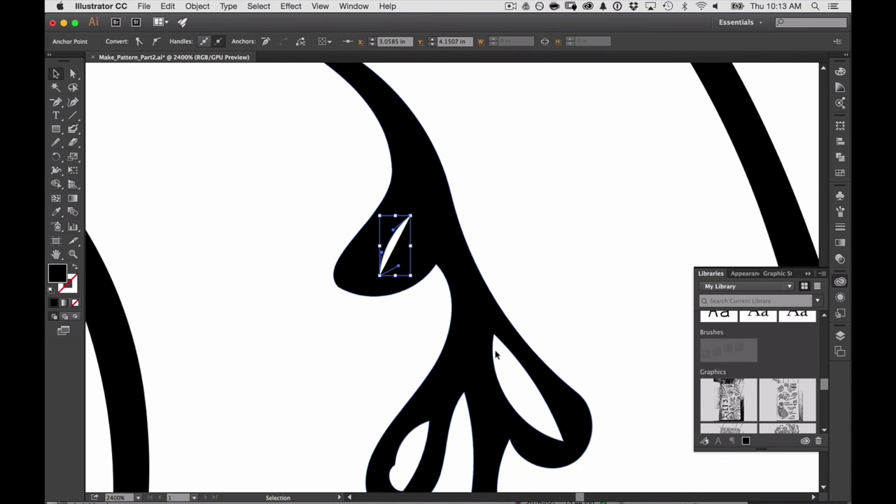
pyautogui.moveTo(436, 241); pyautogui.dragTo(417, 269)
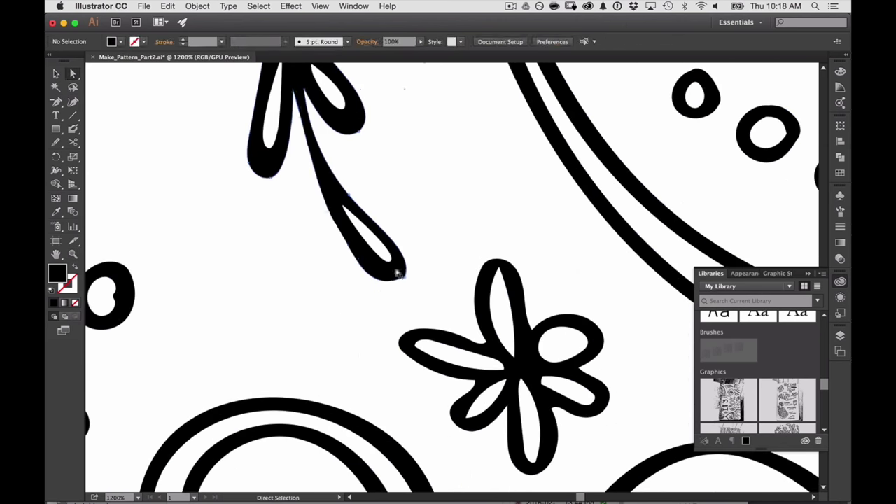
pyautogui.click(405, 280)
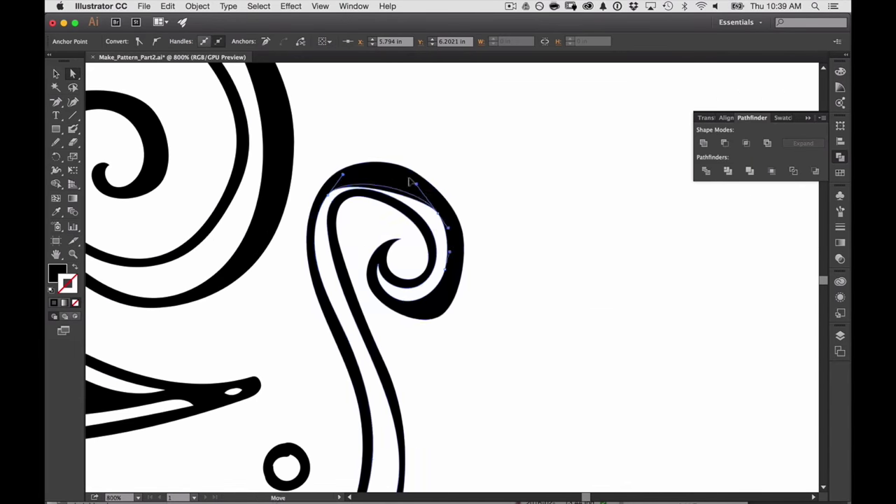
# Reshape the inner contours of the lower-right curl by adjusting their curve handles for a more even line.
pyautogui.moveTo(410, 180); pyautogui.dragTo(366, 190)
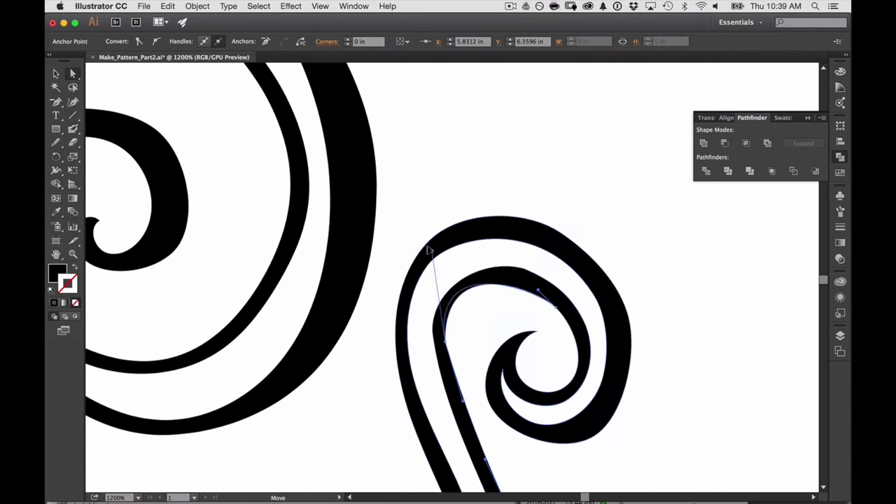
pyautogui.moveTo(429, 250); pyautogui.dragTo(436, 323)
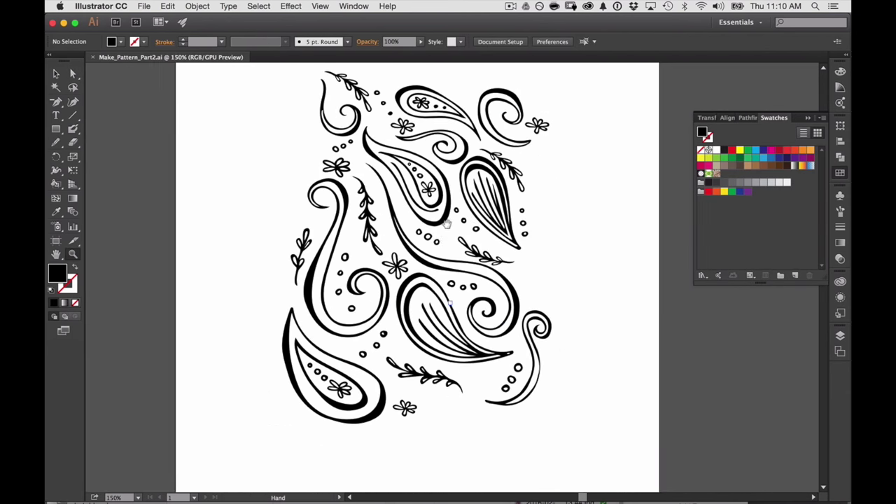
# Add the Honey Pot color theme from My Library to the document swatches and display the swatches.
pyautogui.moveTo(448, 276); pyautogui.dragTo(447, 269)
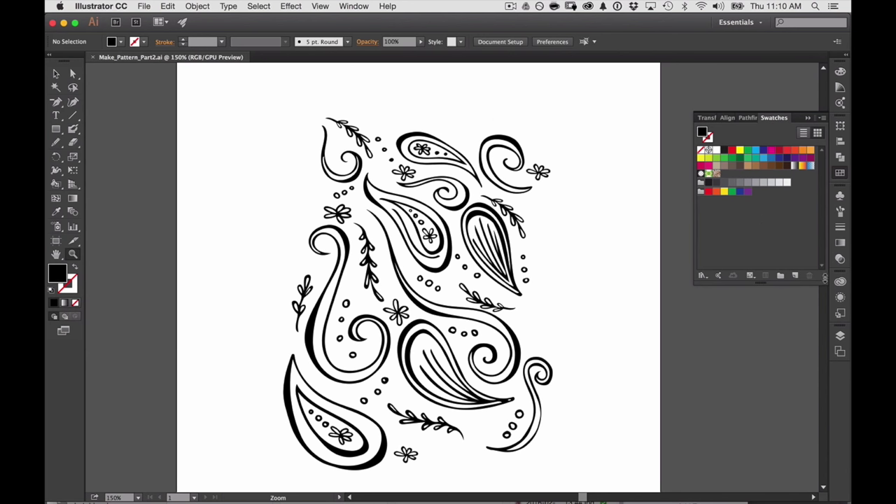
pyautogui.click(840, 281)
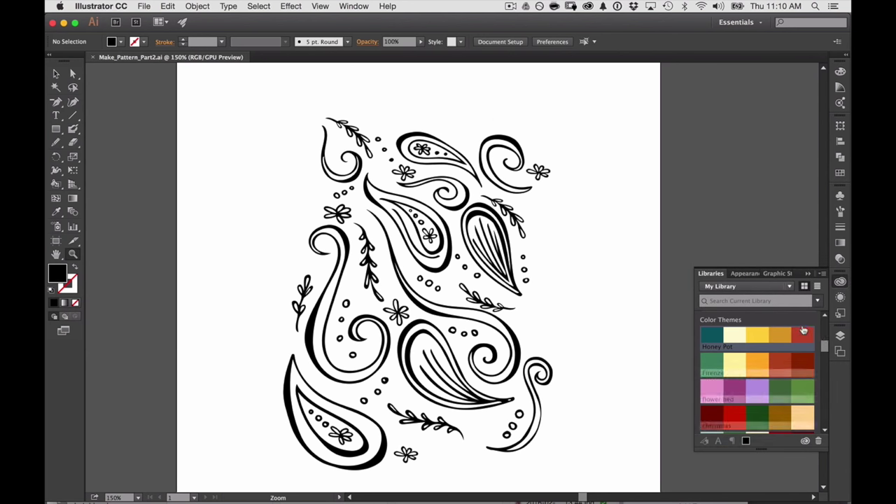
pyautogui.moveTo(826, 348)
pyautogui.mouseDown()
pyautogui.moveTo(824, 396)
pyautogui.moveTo(820, 349)
pyautogui.mouseUp()
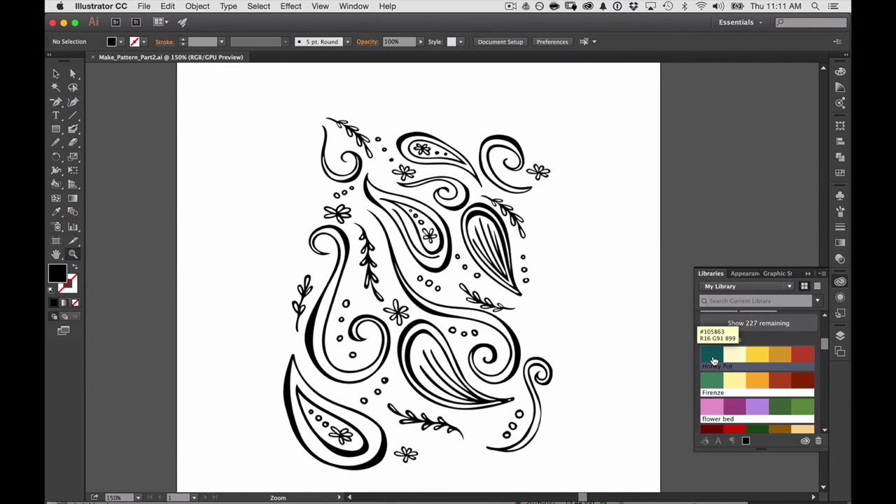
pyautogui.rightClick(712, 360)
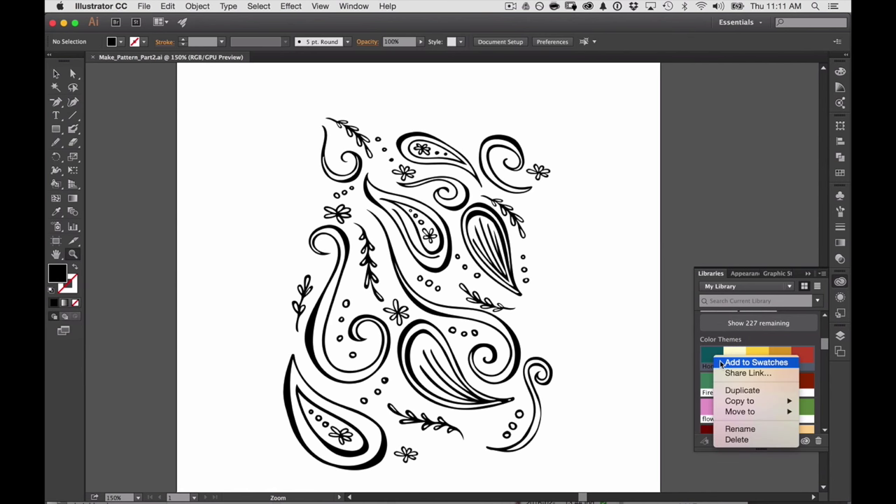
pyautogui.click(720, 362)
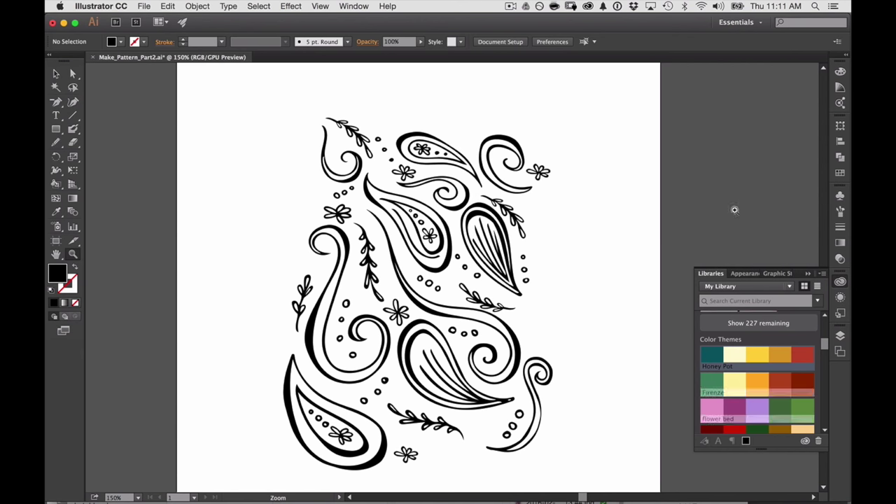
pyautogui.click(838, 174)
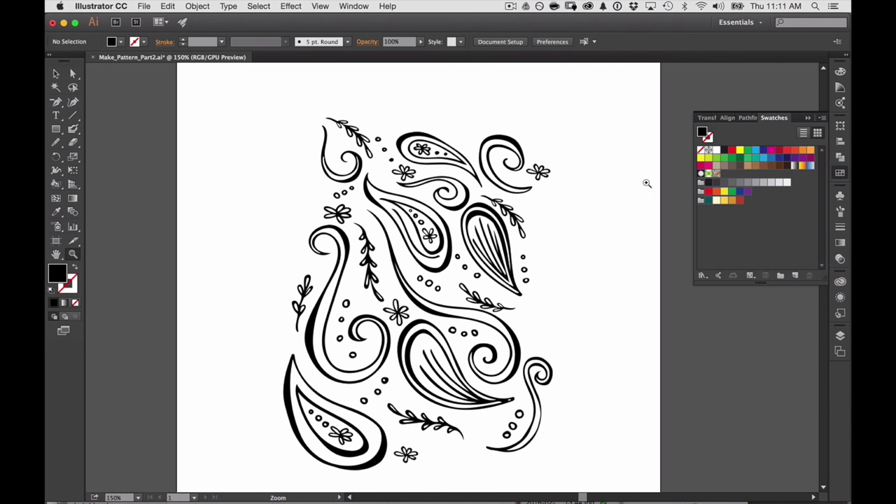
# Live Paint the outline of the upper-left curl, including its stem, with the Honey Pot dark teal swatch.
pyautogui.click(412, 227)
pyautogui.click(445, 256)
pyautogui.click(476, 270)
pyautogui.moveTo(499, 248); pyautogui.dragTo(407, 248)
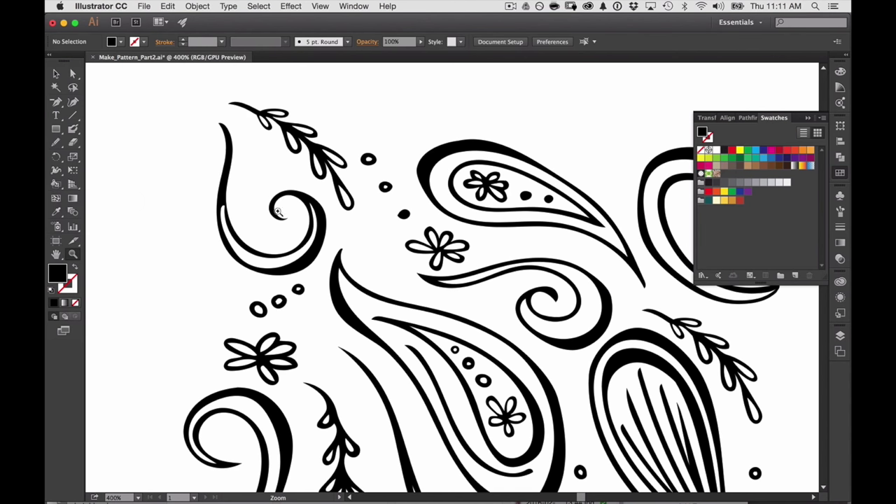
pyautogui.press('v')
pyautogui.moveTo(200, 186); pyautogui.dragTo(284, 280)
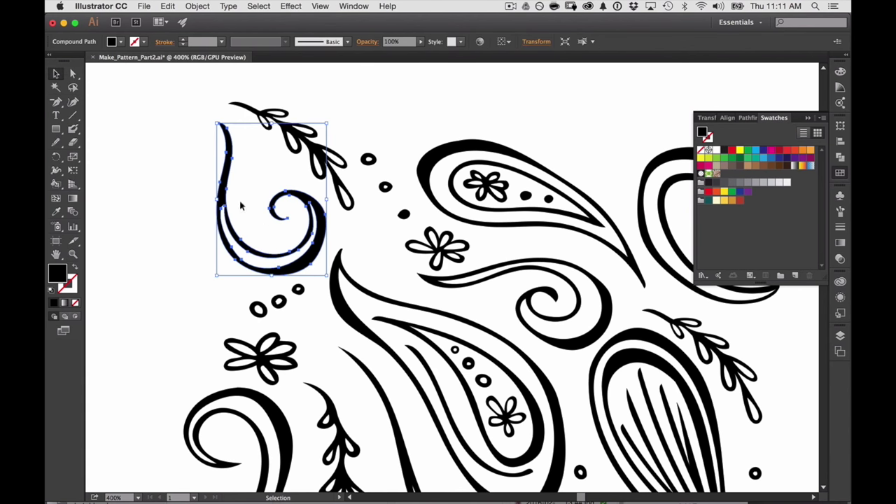
pyautogui.click(57, 185)
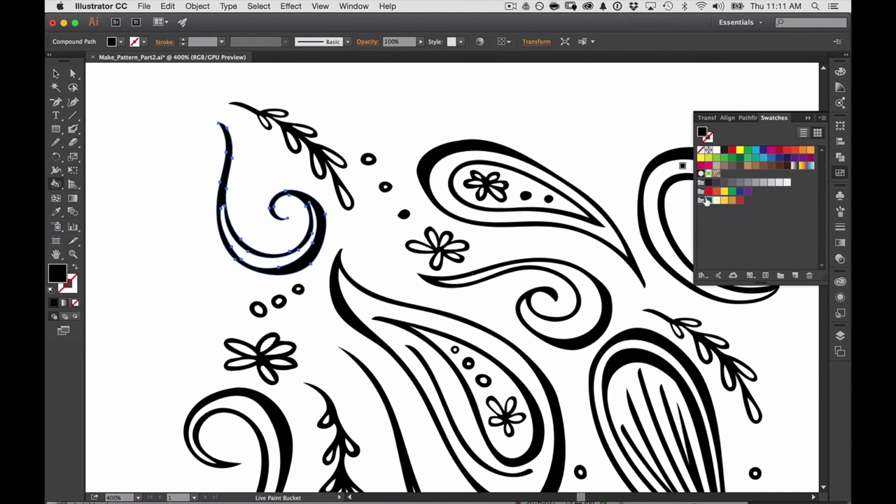
pyautogui.click(708, 201)
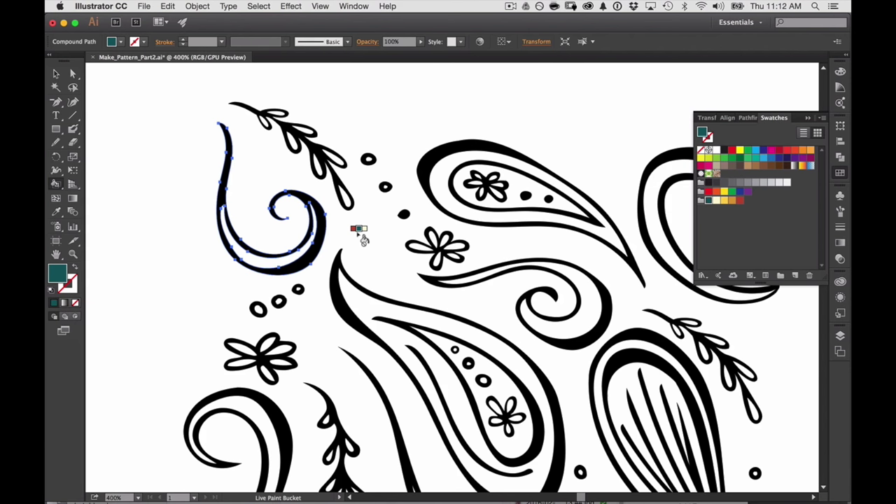
pyautogui.click(319, 238)
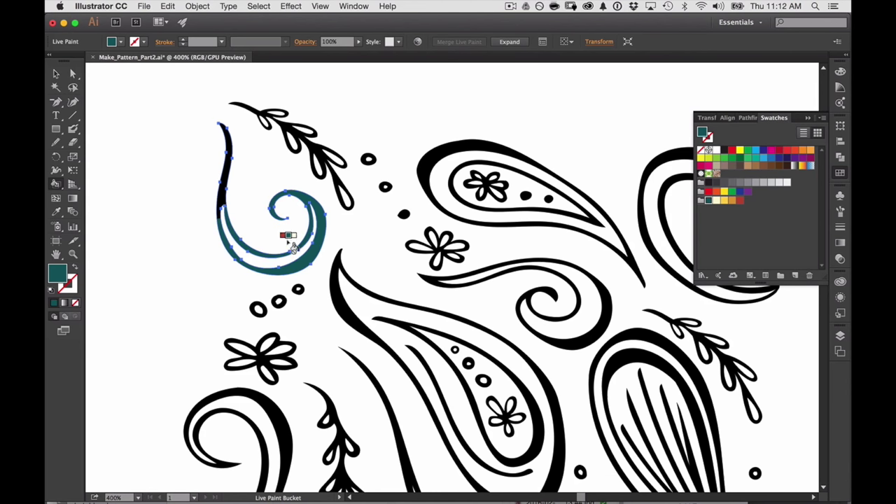
pyautogui.click(224, 195)
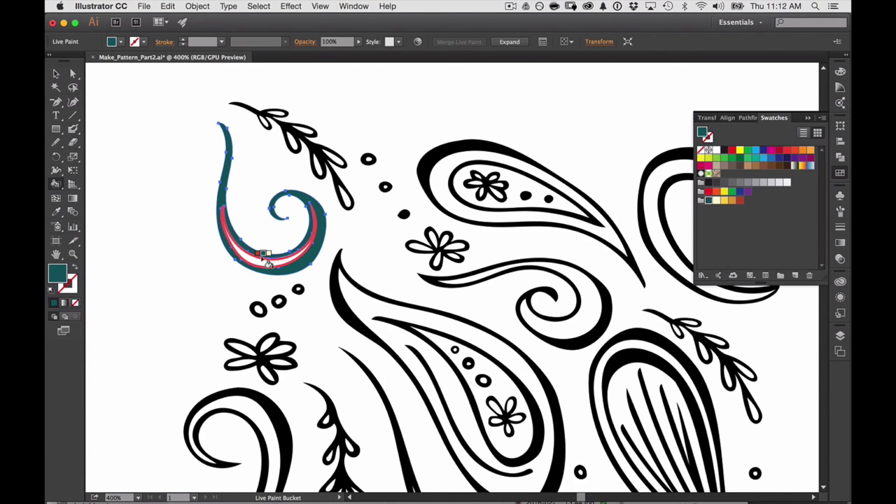
# Fill the crescent-shaped gap inside the upper-left curl with the Honey Pot pale cream swatch.
pyautogui.click(278, 263)
pyautogui.press('Right')
pyautogui.press('Right')
pyautogui.press('Right')
pyautogui.press('Right')
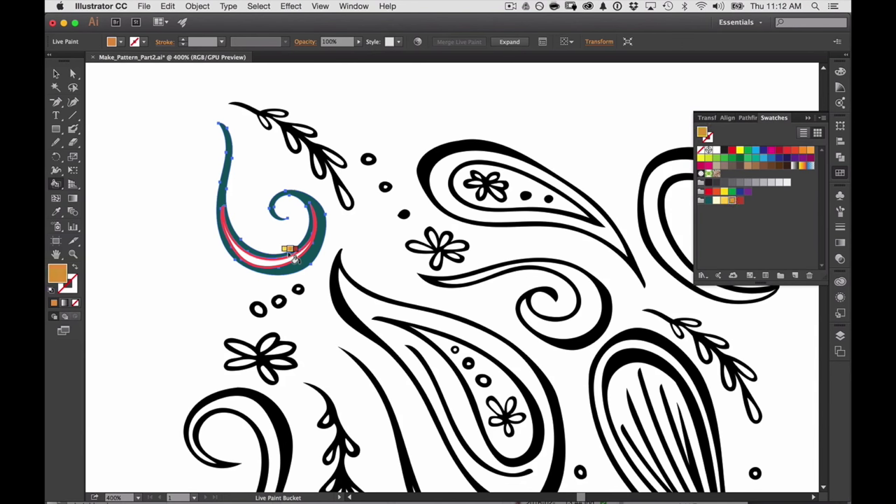
pyautogui.press('Right')
pyautogui.press('Right')
pyautogui.press('Right')
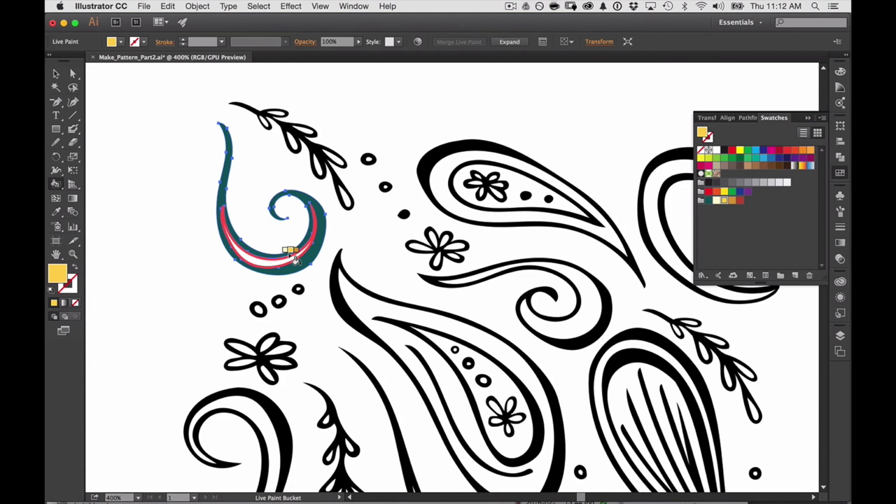
pyautogui.press('Left')
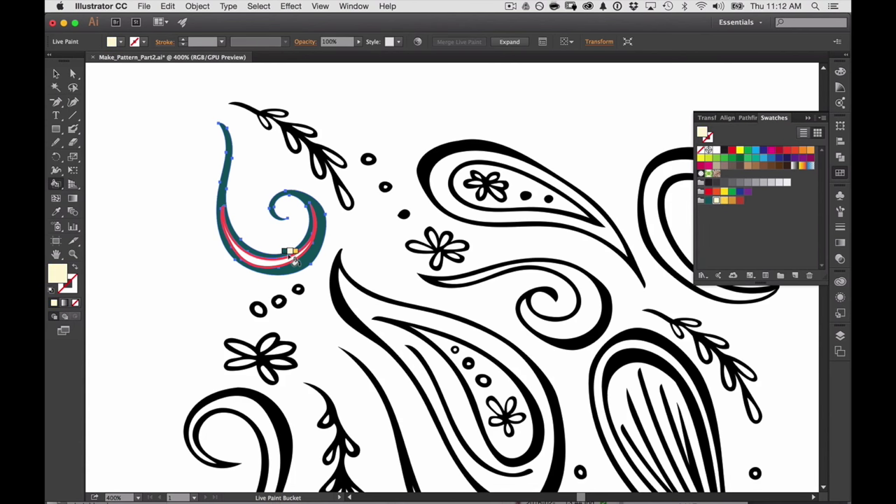
pyautogui.click(295, 259)
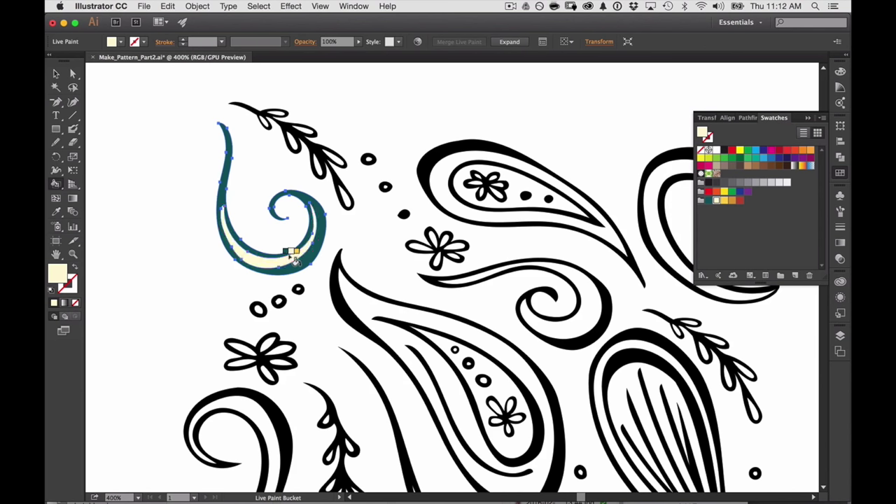
# Live Paint the leafy sprig beside the upper-left curl with the Honey Pot dark teal swatch.
pyautogui.press('v')
pyautogui.click(412, 213)
pyautogui.click(342, 170)
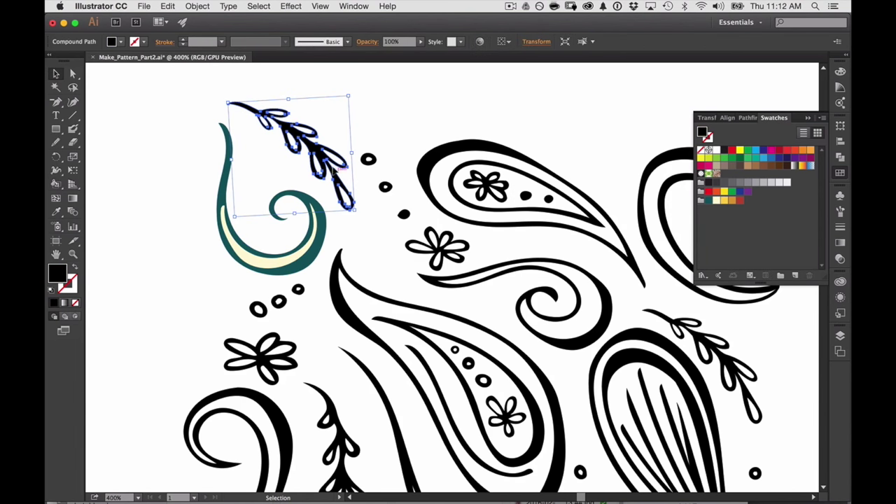
pyautogui.click(56, 184)
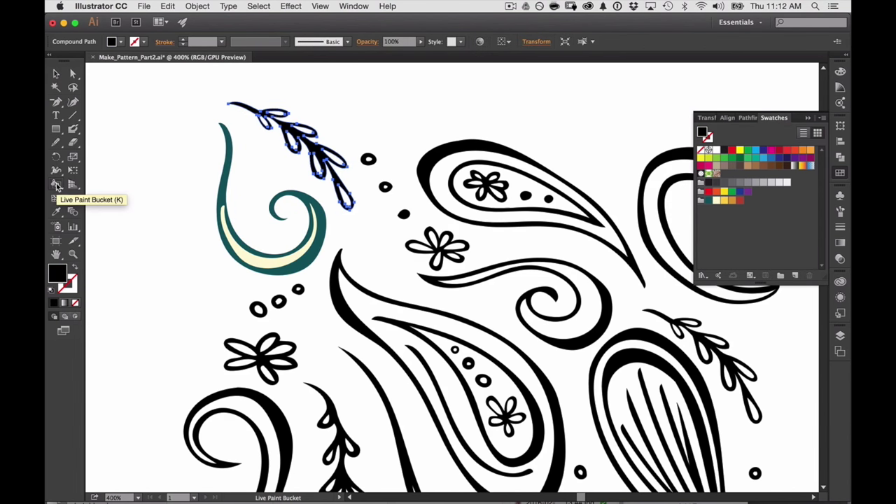
pyautogui.click(708, 200)
pyautogui.click(307, 144)
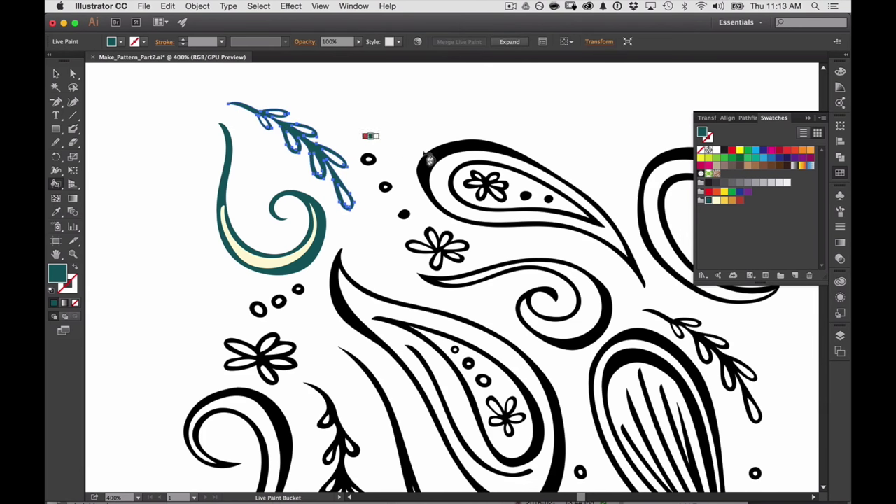
# Select the upper paisley with its inner details and Live Paint its outer and inner outlines Honey Pot dark teal.
pyautogui.press('v')
pyautogui.moveTo(448, 121); pyautogui.dragTo(571, 224)
pyautogui.moveTo(530, 199); pyautogui.dragTo(467, 240)
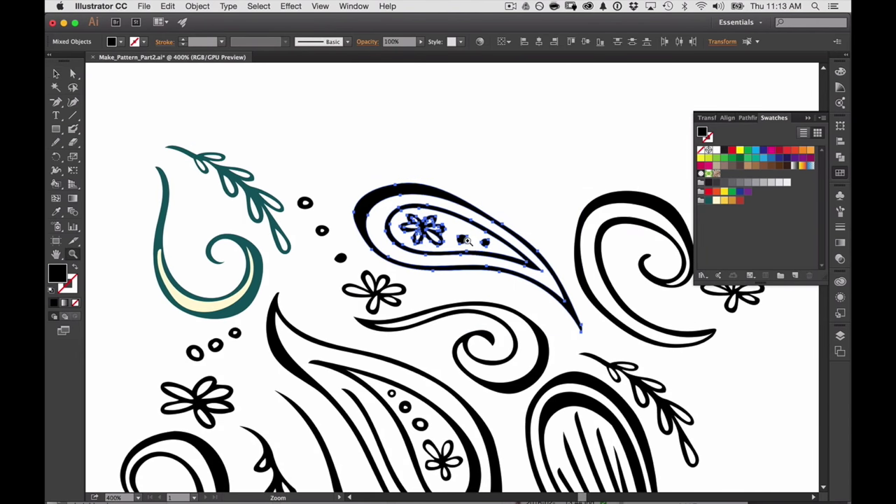
pyautogui.click(465, 239)
pyautogui.click(466, 242)
pyautogui.press('k')
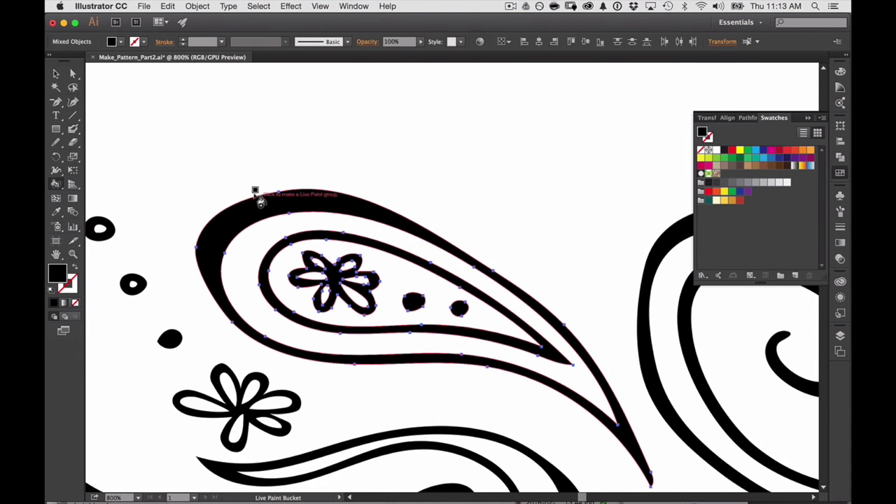
pyautogui.click(709, 200)
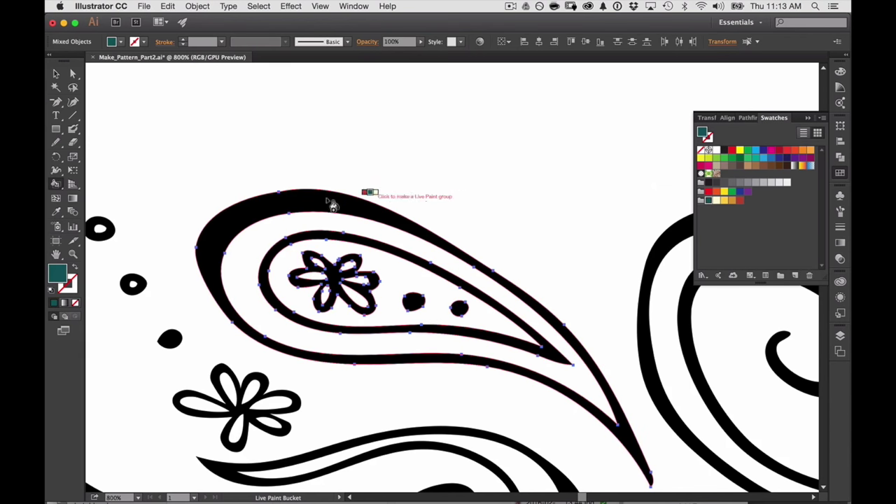
pyautogui.click(324, 203)
pyautogui.click(315, 237)
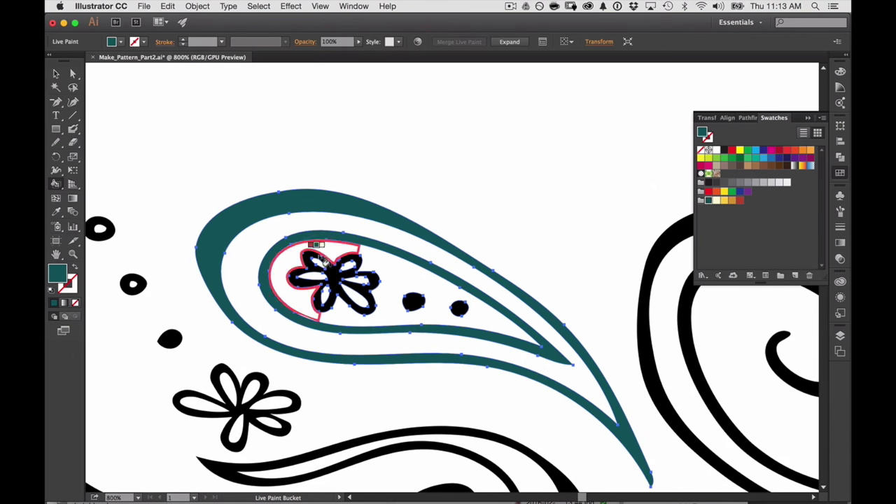
# Fill the flower outline and the two dots inside the upper paisley with the same dark teal.
pyautogui.click(329, 273)
pyautogui.click(413, 301)
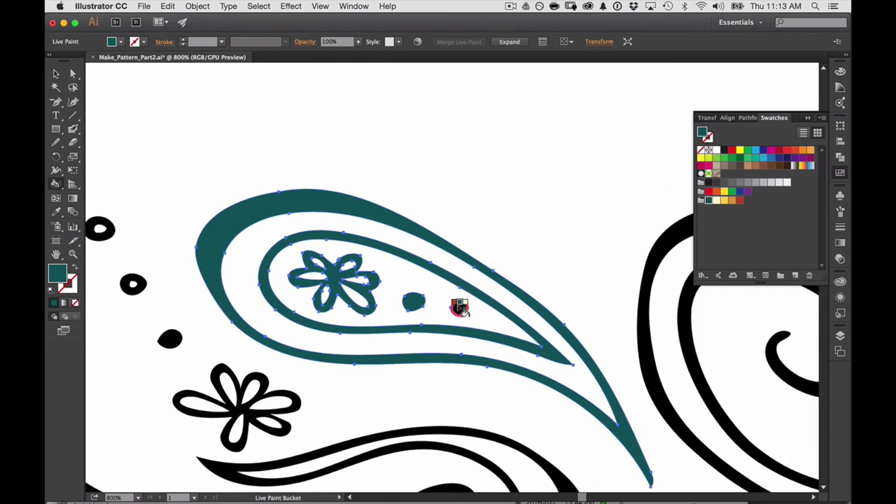
pyautogui.click(459, 308)
# Fill the upper paisley's center and the band around it with the Honey Pot pale cream swatch.
pyautogui.press('Right')
pyautogui.click(396, 270)
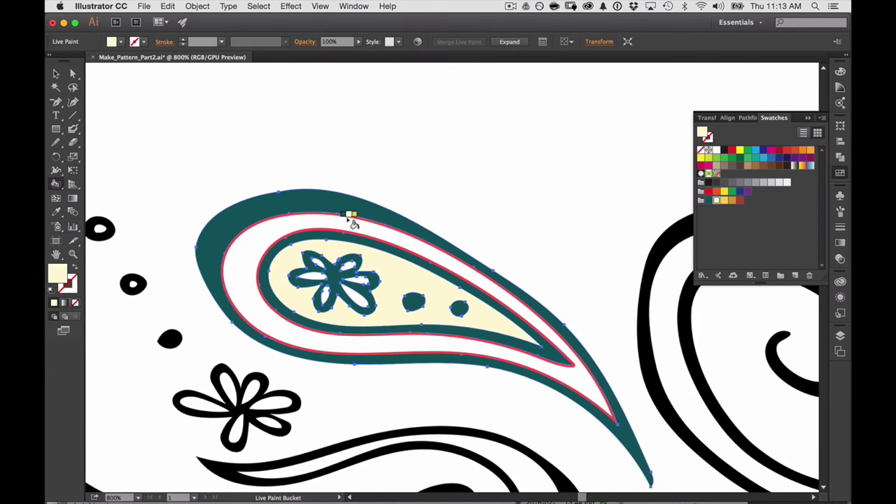
pyautogui.click(352, 222)
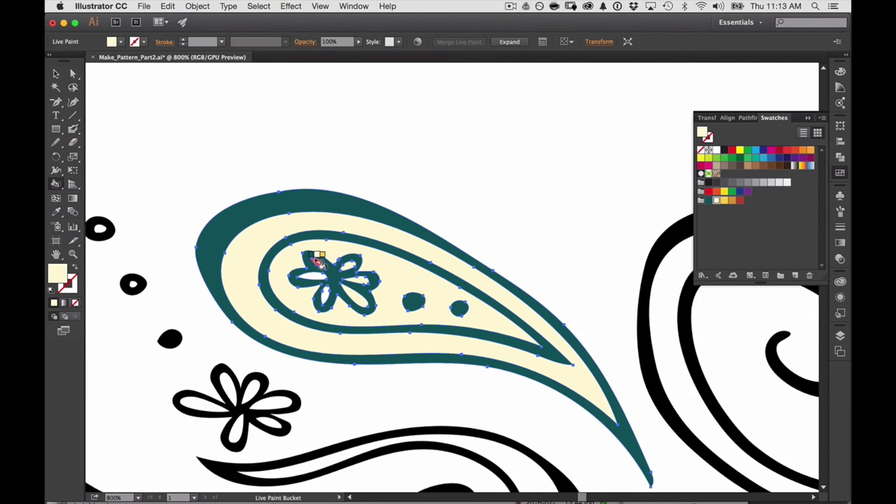
# Live Paint a dot in the middle paisley pale cream and the inner outline of the striped teardrop Honey Pot orange.
pyautogui.press('z')
pyautogui.keyDown('alt'); pyautogui.click(497, 253); pyautogui.keyUp('alt')
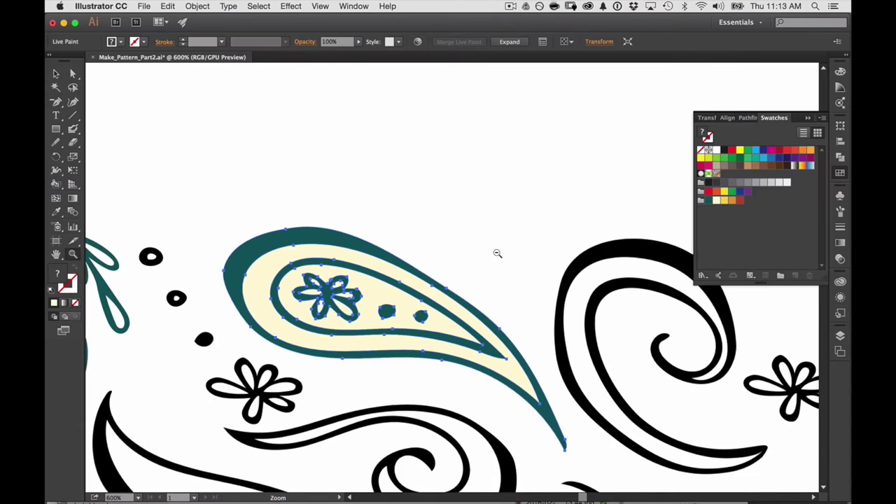
pyautogui.keyDown('alt'); pyautogui.click(497, 253); pyautogui.keyUp('alt')
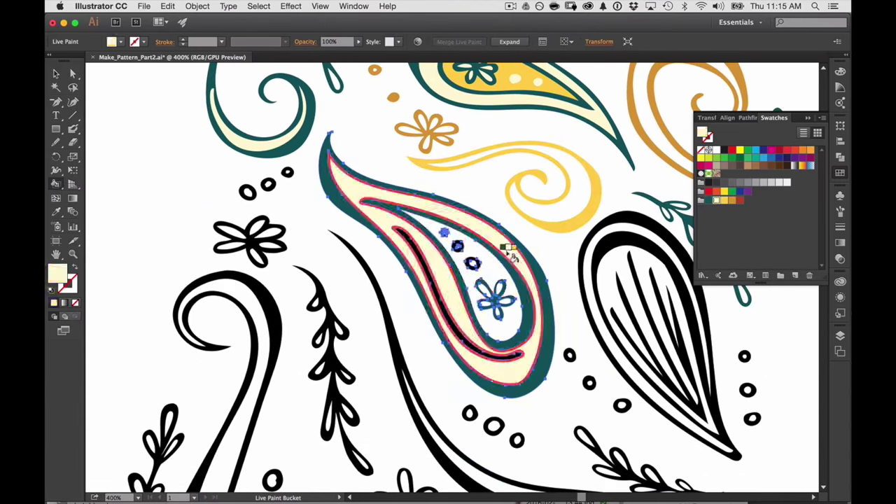
pyautogui.click(460, 253)
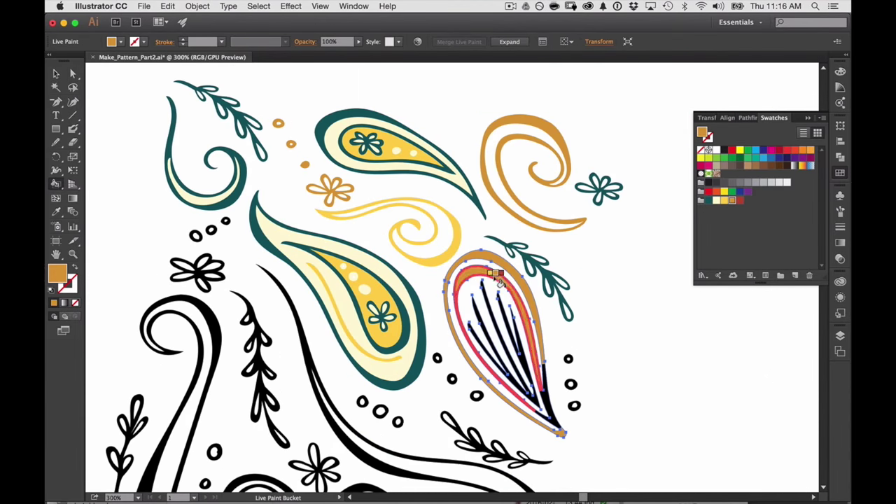
pyautogui.click(497, 278)
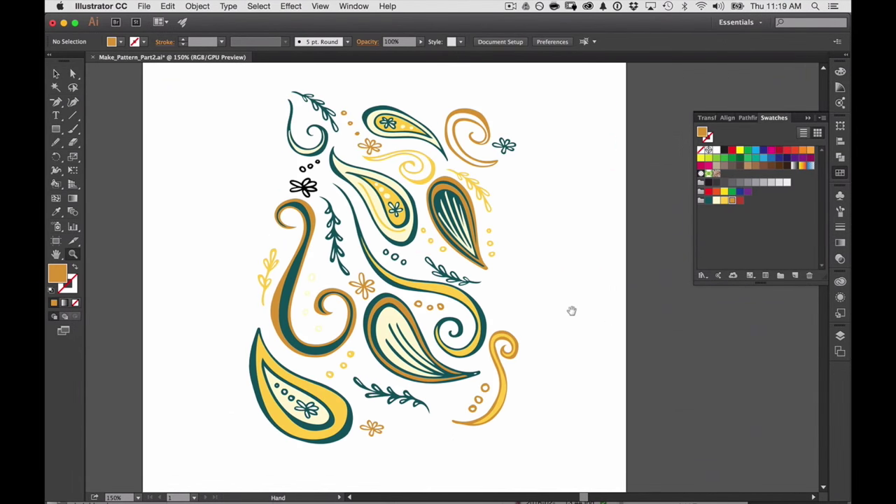
# Color the remaining black flower above the large double curl with the Honey Pot pale cream swatch.
pyautogui.scroll(2, 572, 313)
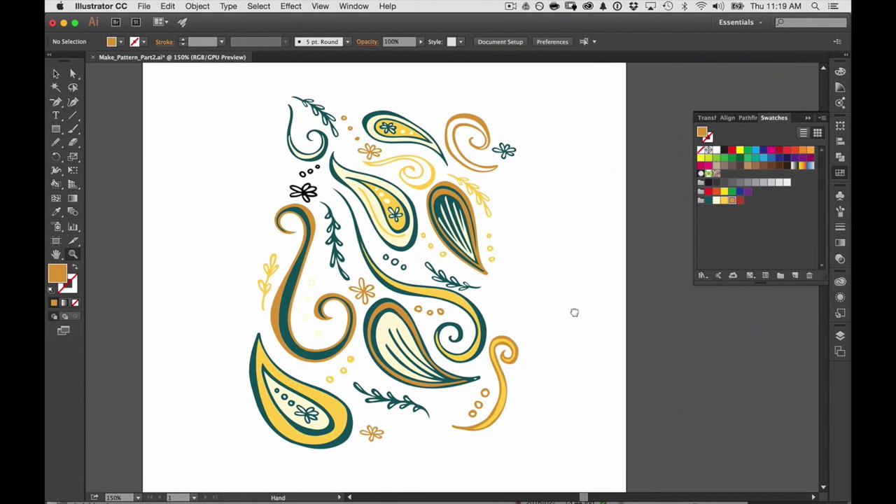
pyautogui.moveTo(579, 322); pyautogui.dragTo(577, 323)
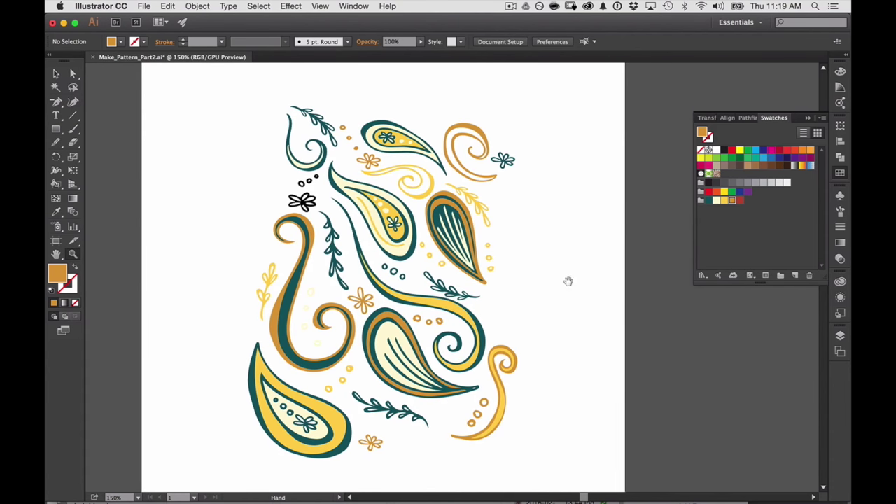
pyautogui.click(329, 210)
pyautogui.click(445, 263)
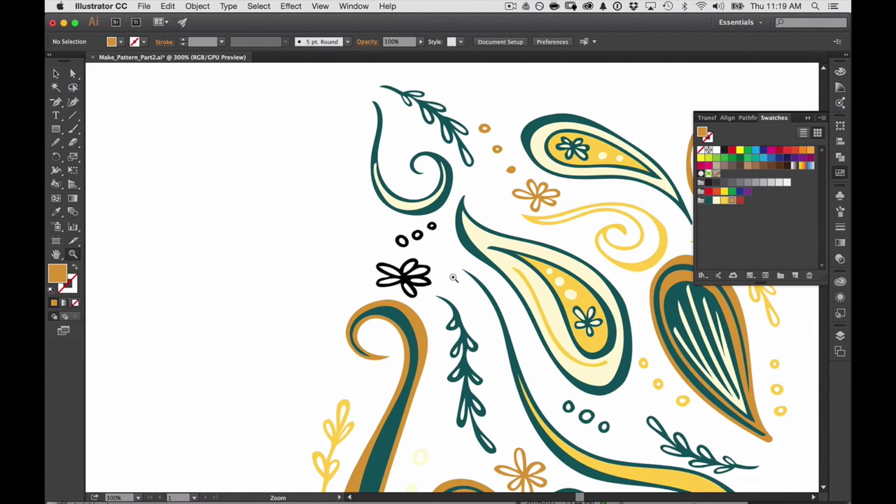
pyautogui.click(447, 282)
pyautogui.press('v')
pyautogui.click(413, 279)
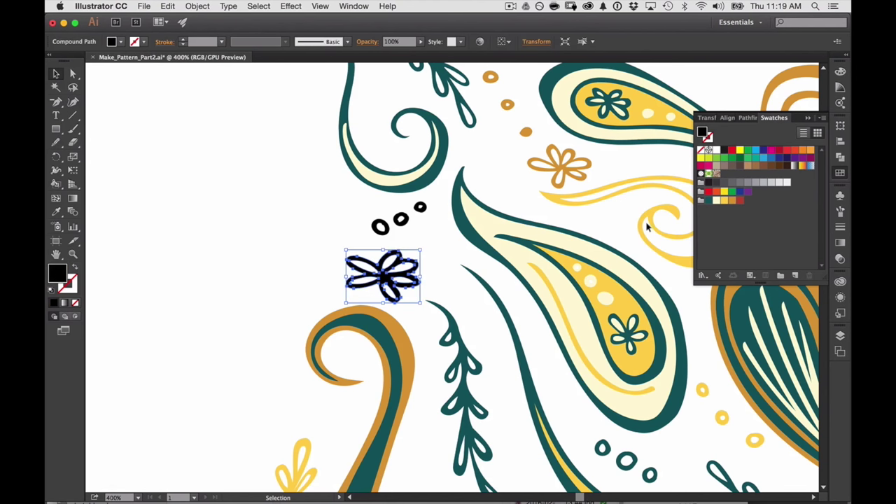
pyautogui.click(707, 200)
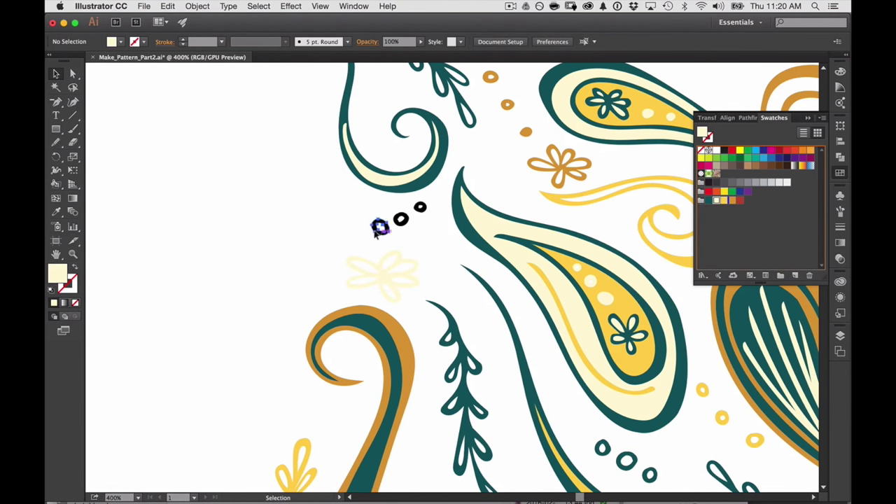
# Select the three small black rings above the cream flower and color them Honey Pot yellow.
pyautogui.click(378, 229)
pyautogui.keyDown('shift'); pyautogui.click(400, 220); pyautogui.keyUp('shift')
pyautogui.keyDown('shift'); pyautogui.click(419, 209); pyautogui.keyUp('shift')
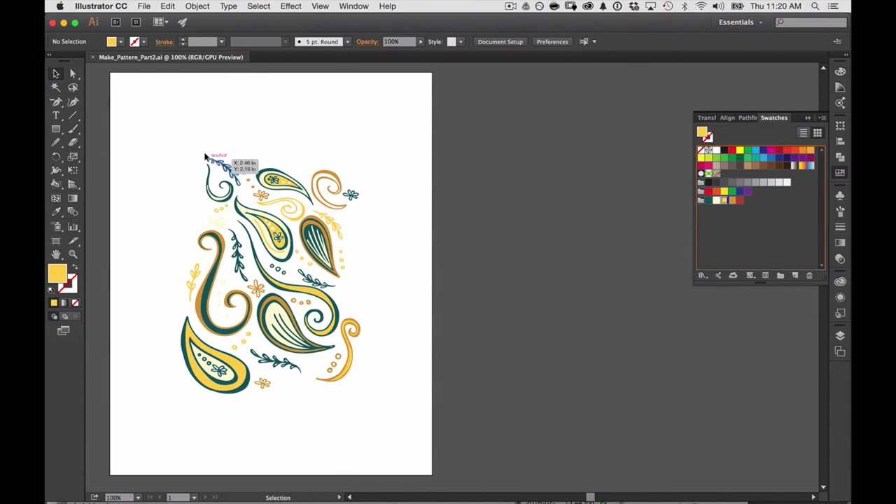
# Select all of the colored paisley artwork and move it off the artboard onto the pasteboard to its right.
pyautogui.moveTo(153, 119); pyautogui.dragTo(413, 417)
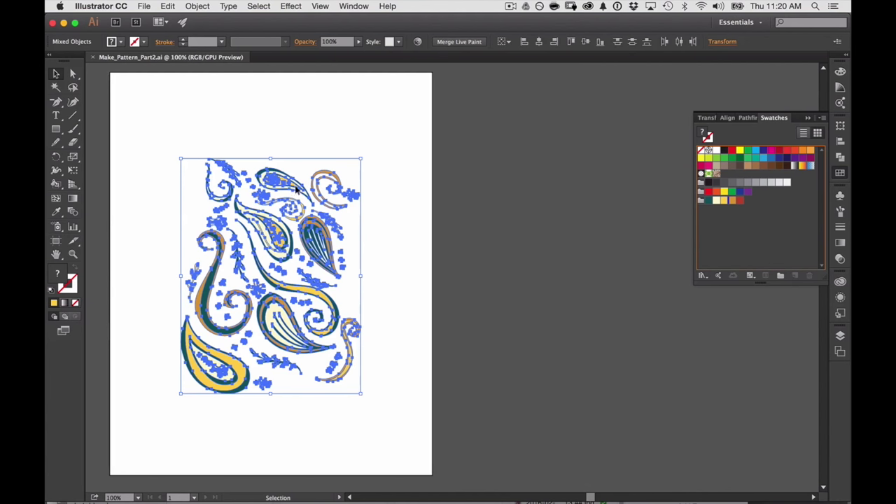
pyautogui.moveTo(296, 189); pyautogui.dragTo(626, 177)
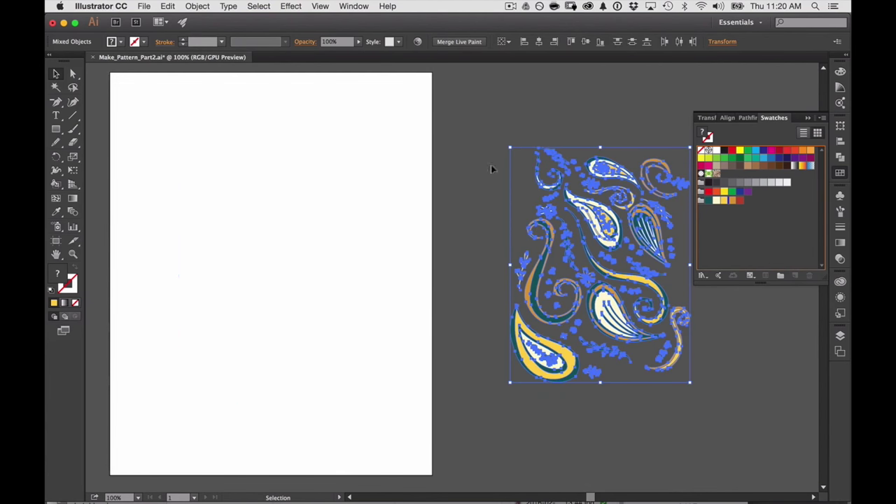
pyautogui.press('space')
pyautogui.moveTo(338, 114); pyautogui.dragTo(408, 126)
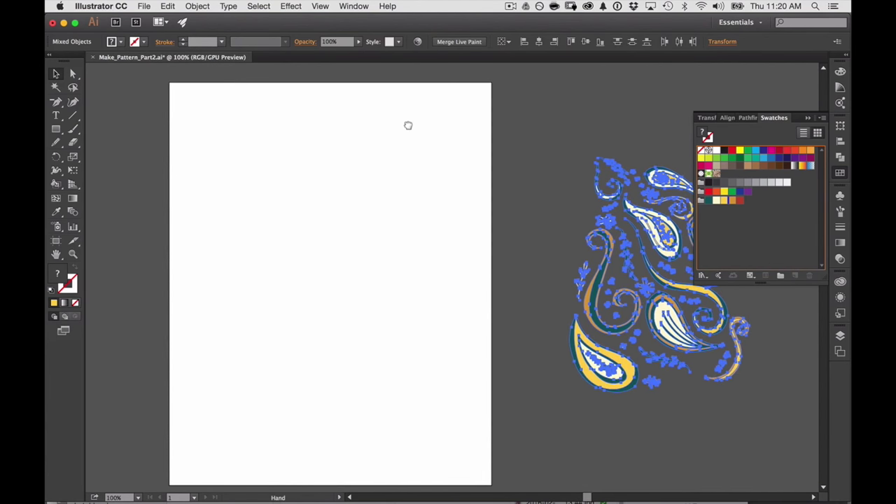
# Make a pattern from the selected artwork, keeping the name New Pattern and the Grid tile type, and finish pattern editing.
pyautogui.click(198, 7)
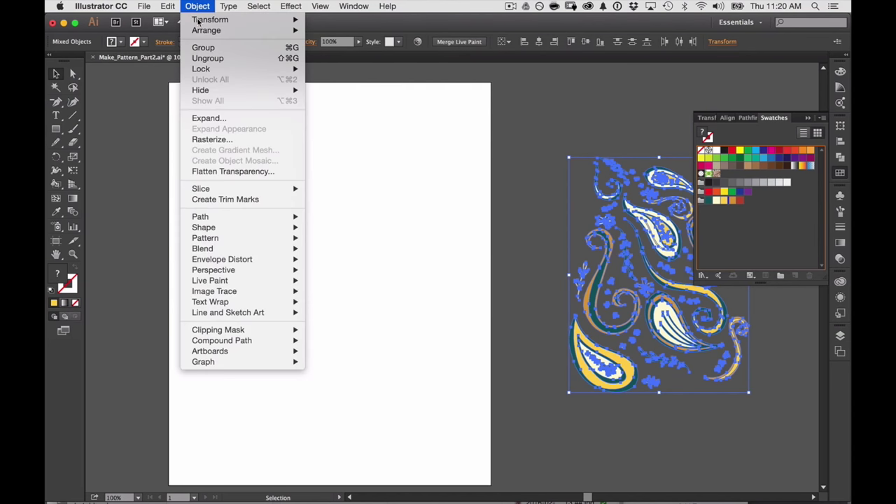
pyautogui.moveTo(231, 242)
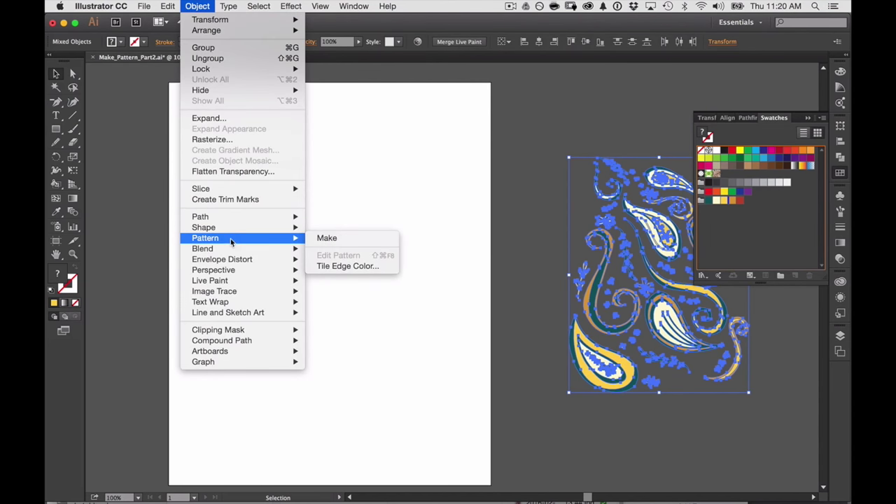
pyautogui.click(329, 238)
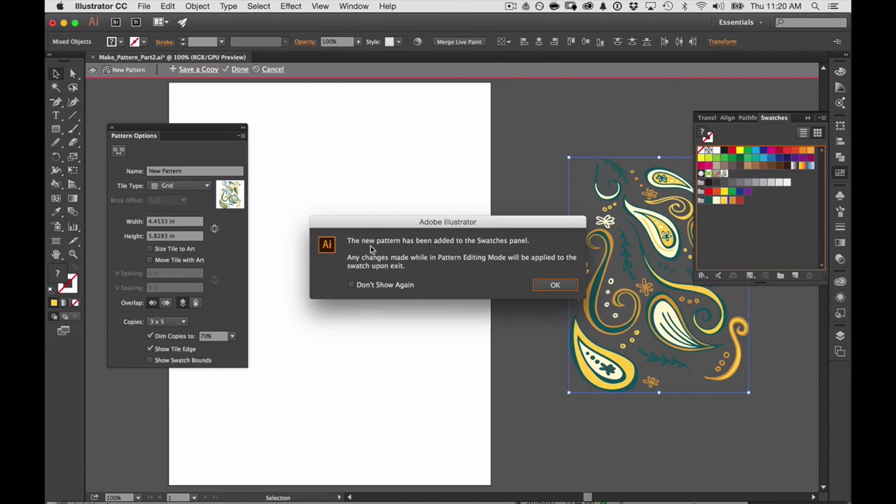
pyautogui.click(549, 285)
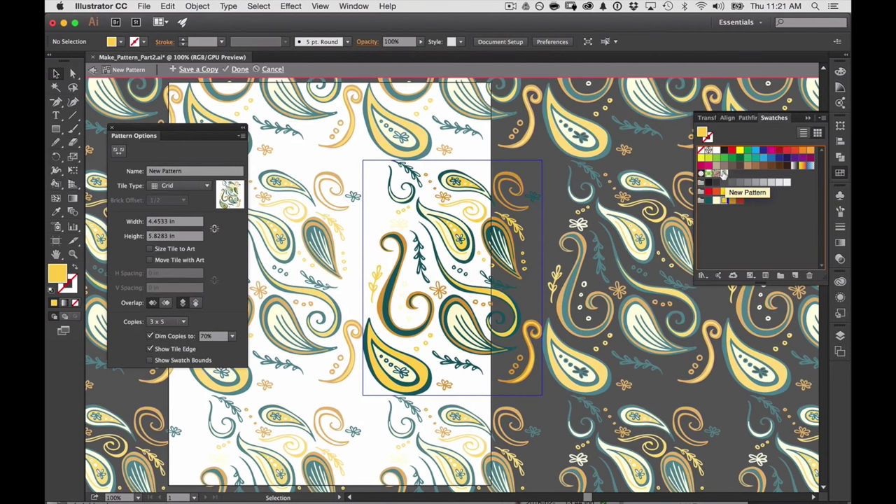
pyautogui.click(238, 69)
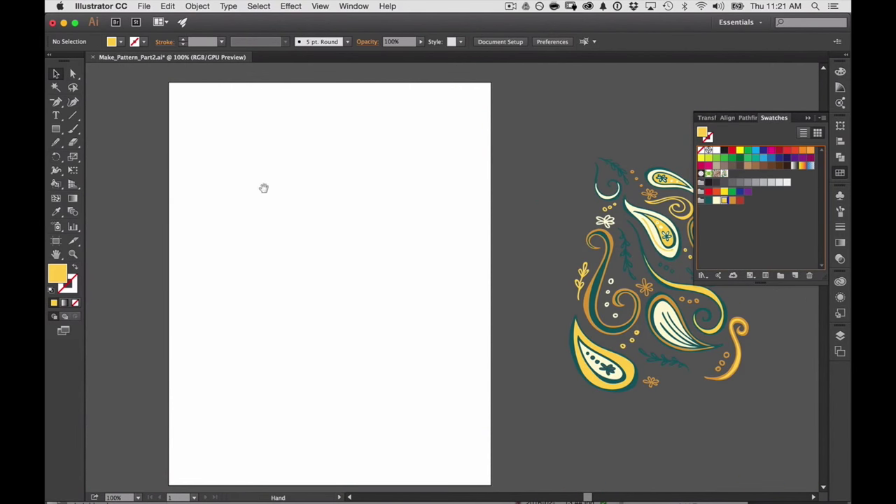
# Center the empty artboard in view and reopen the New Pattern swatch for editing.
pyautogui.moveTo(262, 188); pyautogui.dragTo(427, 185)
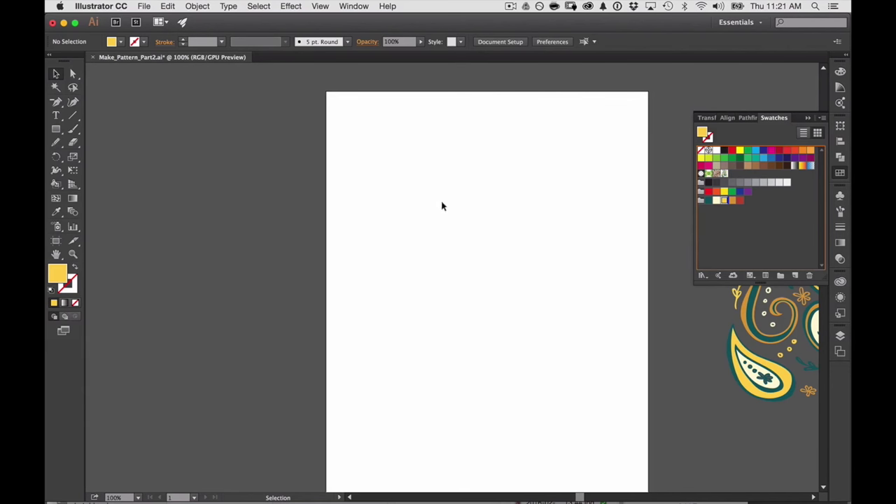
pyautogui.doubleClick(722, 173)
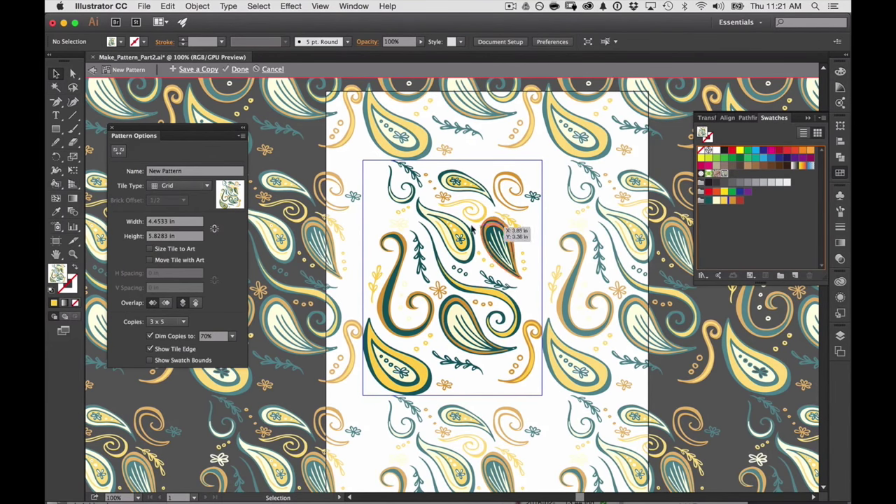
# Examine the pattern tile and its surrounding copies up close and as a whole to judge the repeat.
pyautogui.press('z')
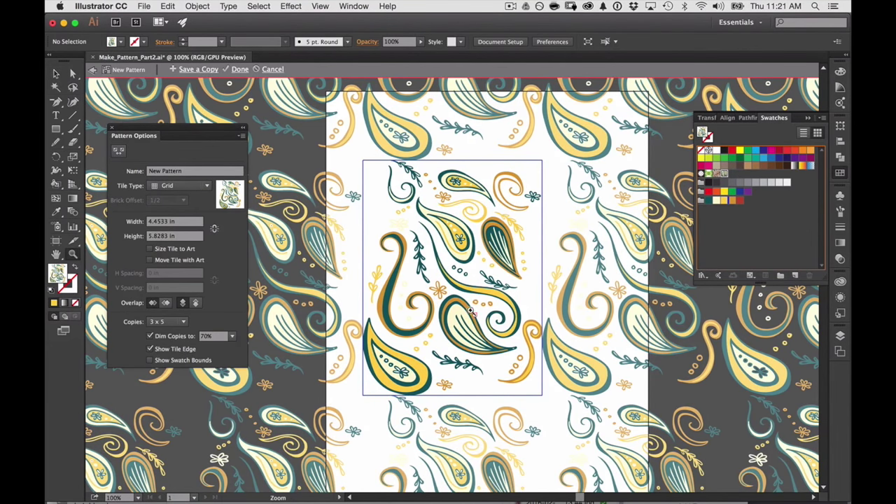
pyautogui.click(473, 312)
pyautogui.click(477, 310)
pyautogui.press('space')
pyautogui.moveTo(409, 213); pyautogui.dragTo(521, 383)
pyautogui.moveTo(454, 272); pyautogui.dragTo(490, 253)
pyautogui.moveTo(512, 309)
pyautogui.mouseDown()
pyautogui.moveTo(491, 222)
pyautogui.moveTo(510, 301)
pyautogui.moveTo(541, 331)
pyautogui.moveTo(521, 300)
pyautogui.mouseUp()
pyautogui.keyDown('alt'); pyautogui.click(522, 299); pyautogui.keyUp('alt')
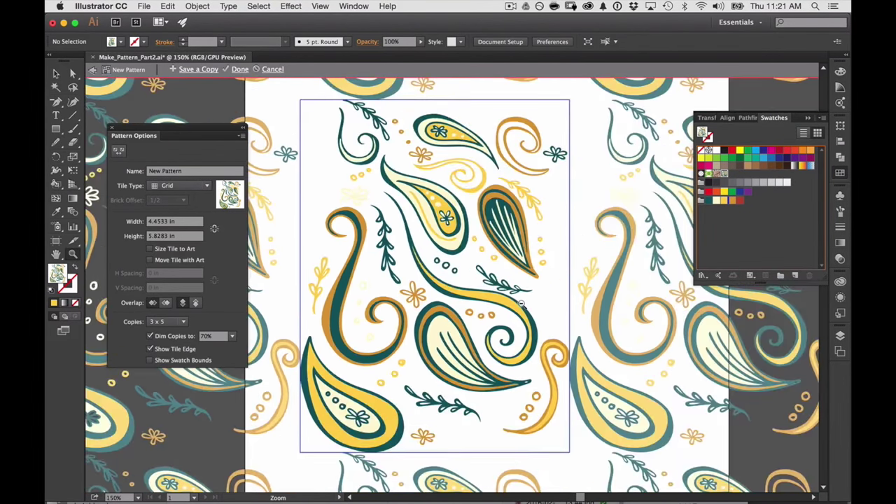
pyautogui.keyDown('alt'); pyautogui.click(521, 303); pyautogui.keyUp('alt')
pyautogui.keyDown('alt'); pyautogui.click(520, 301); pyautogui.keyUp('alt')
pyautogui.moveTo(520, 294); pyautogui.dragTo(548, 306)
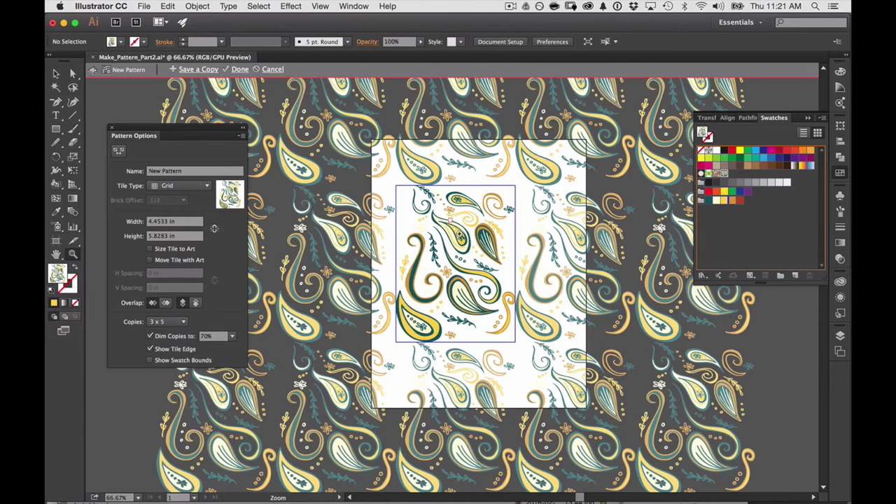
# Bring the Pattern Options panel closer to the enlarged pattern tile.
pyautogui.click(458, 248)
pyautogui.click(462, 276)
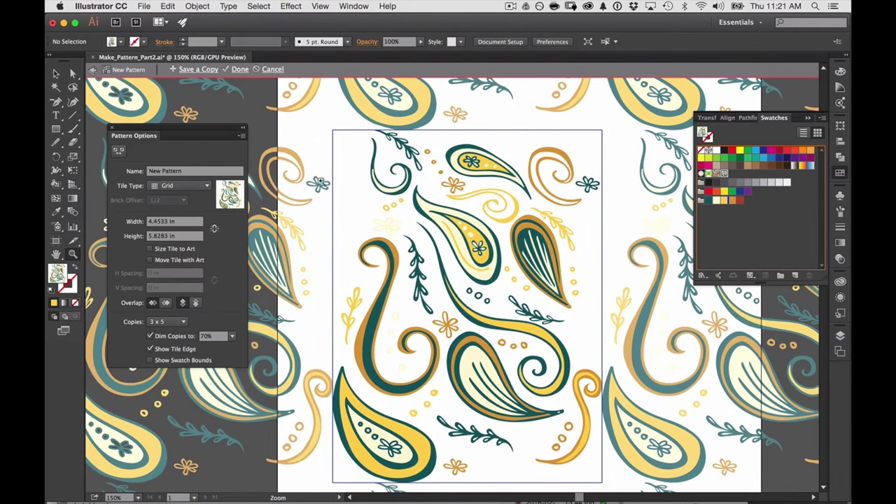
pyautogui.moveTo(163, 129); pyautogui.dragTo(264, 112)
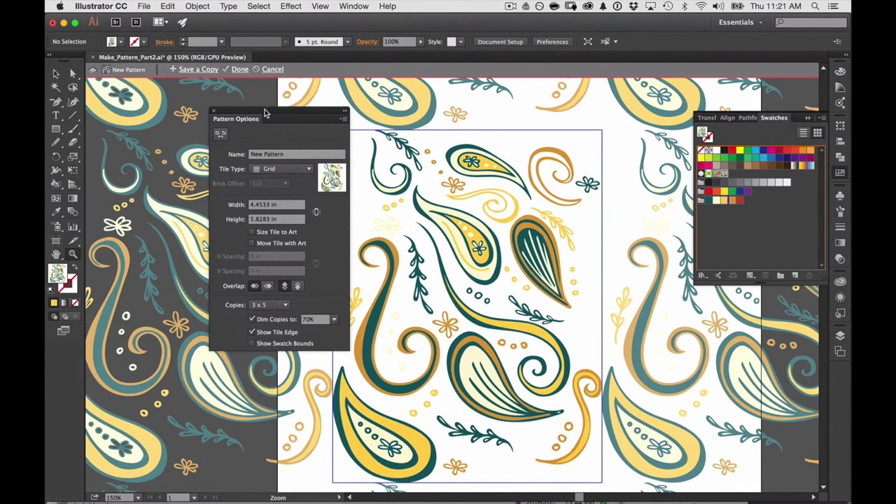
# Shift the Pattern Options clear of the tile and rename the pattern paisley floral.
pyautogui.moveTo(275, 116); pyautogui.dragTo(209, 109)
pyautogui.click(224, 149)
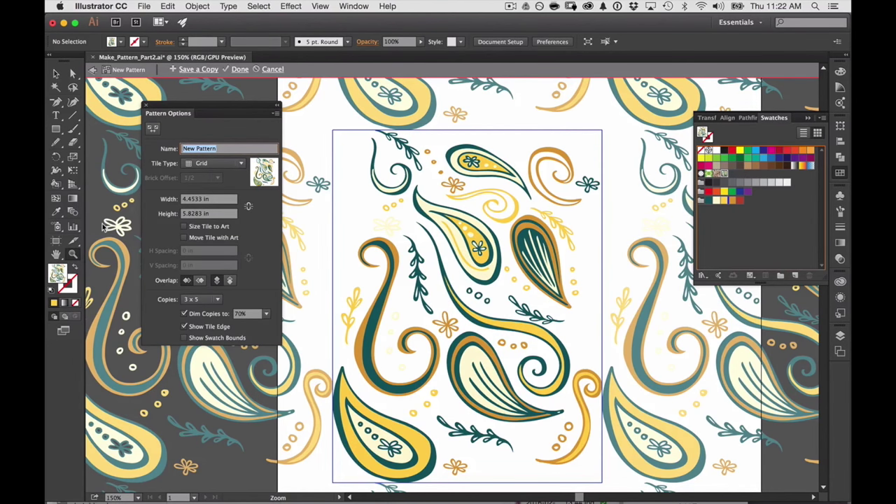
pyautogui.write('paisley floral')
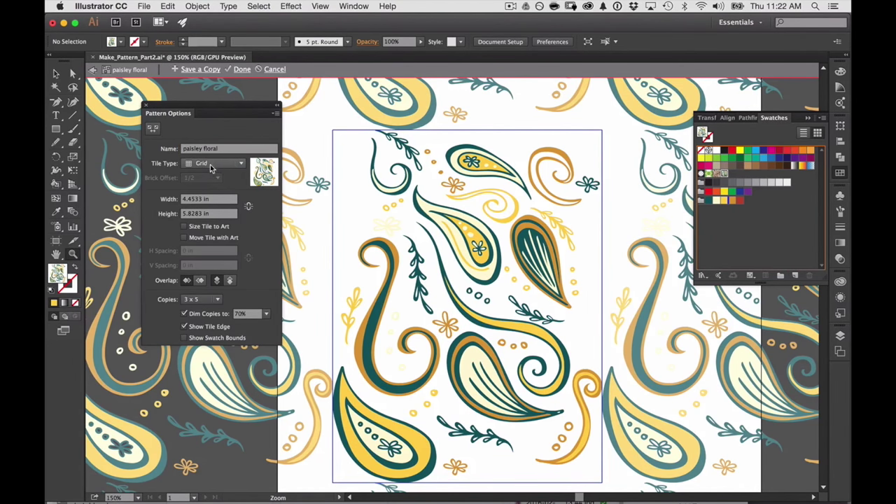
# Try the Brick by Row, Brick by Column and Hex by Column tile types on the pattern.
pyautogui.click(213, 164)
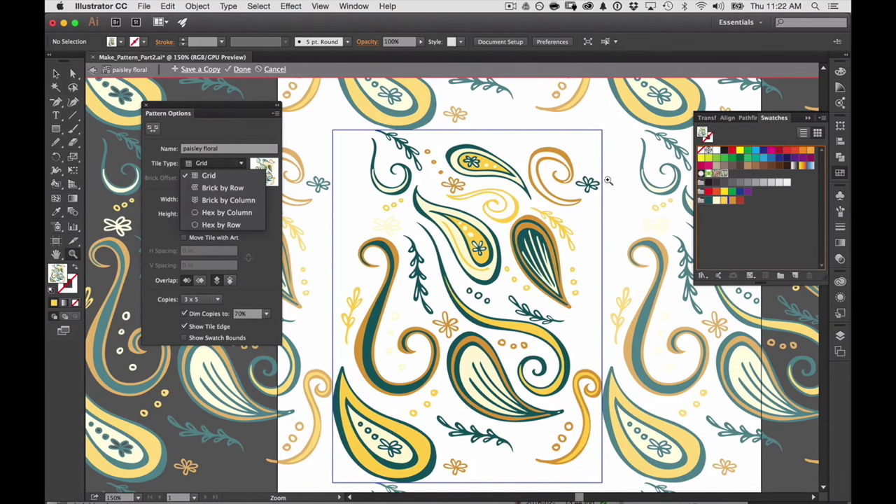
pyautogui.click(222, 187)
pyautogui.click(214, 164)
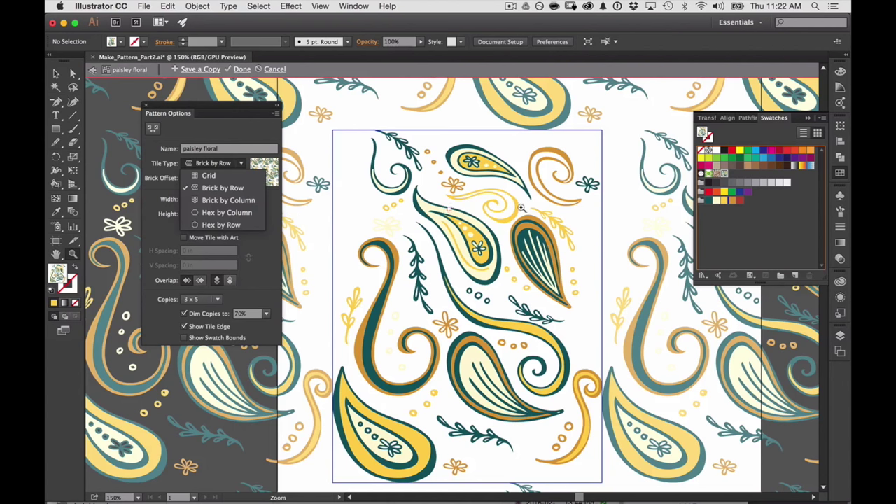
pyautogui.click(223, 201)
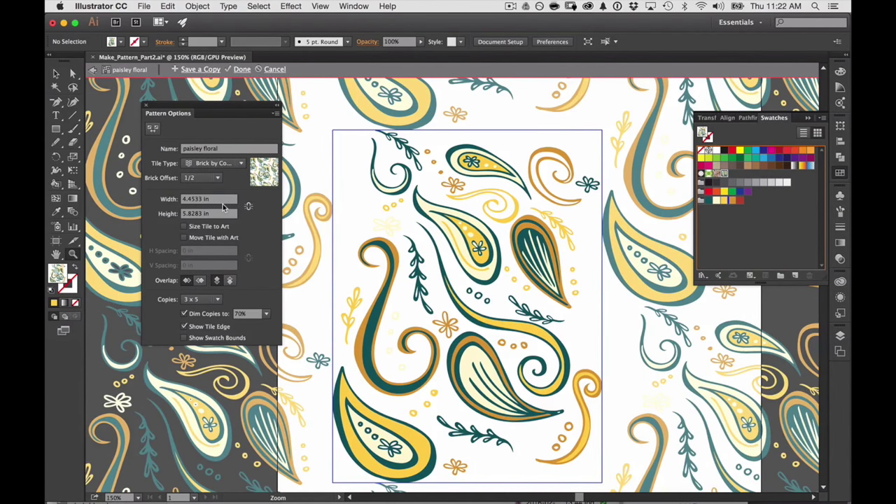
pyautogui.click(215, 165)
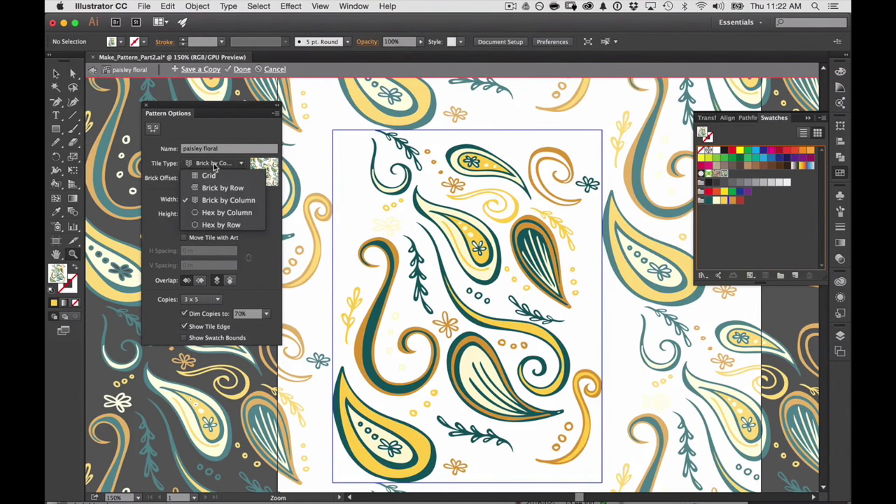
pyautogui.click(221, 214)
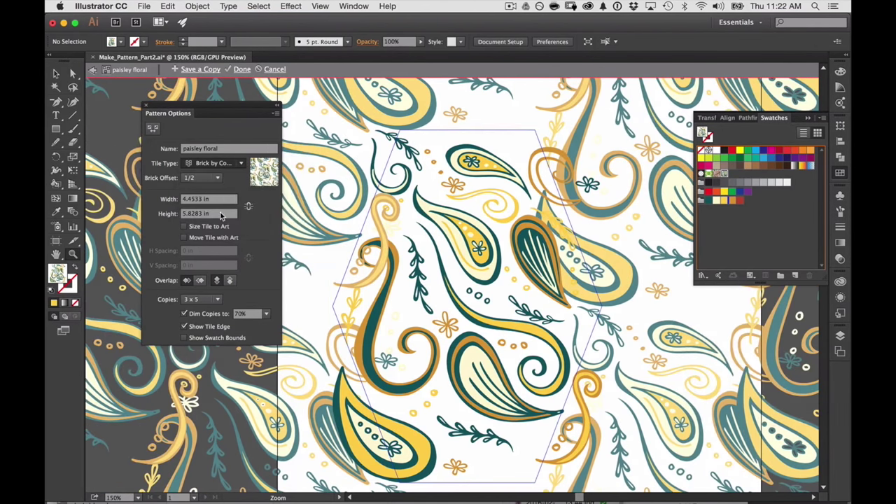
# Switch the tile type back to Brick by Column and compare it with Grid across the repeated copies.
pyautogui.click(210, 164)
pyautogui.click(212, 202)
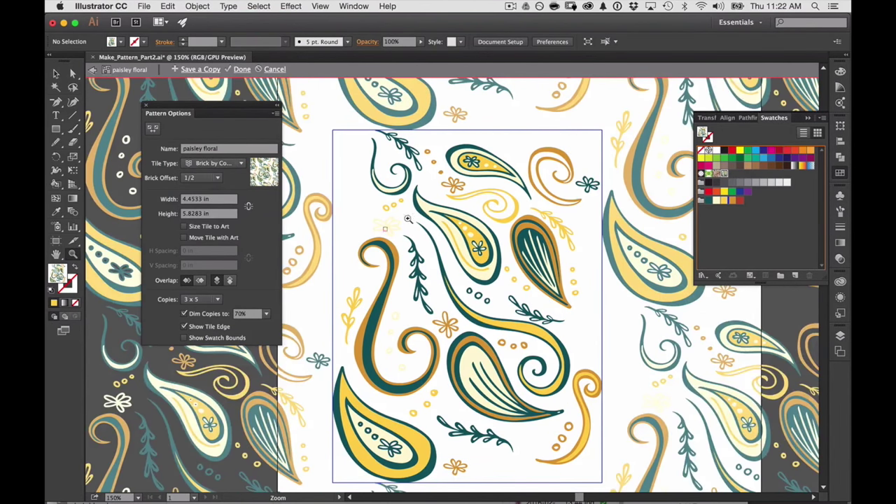
pyautogui.keyDown('alt'); pyautogui.click(434, 281); pyautogui.keyUp('alt')
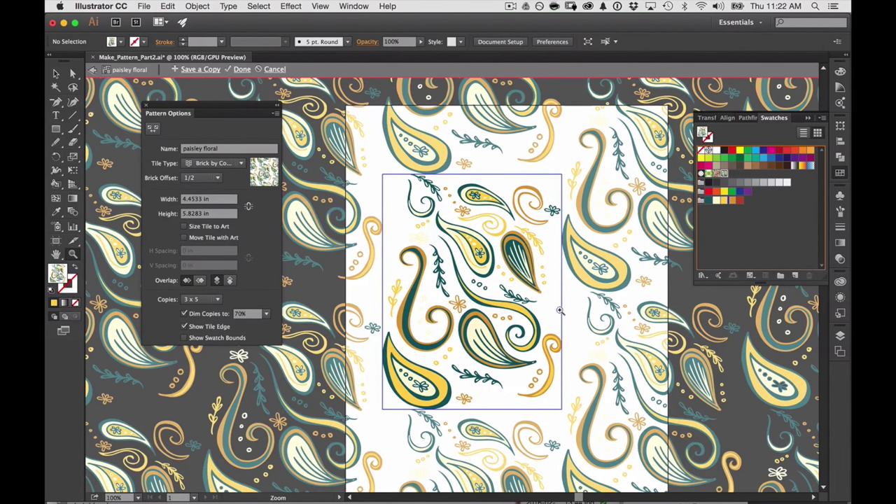
pyautogui.click(217, 163)
pyautogui.click(219, 176)
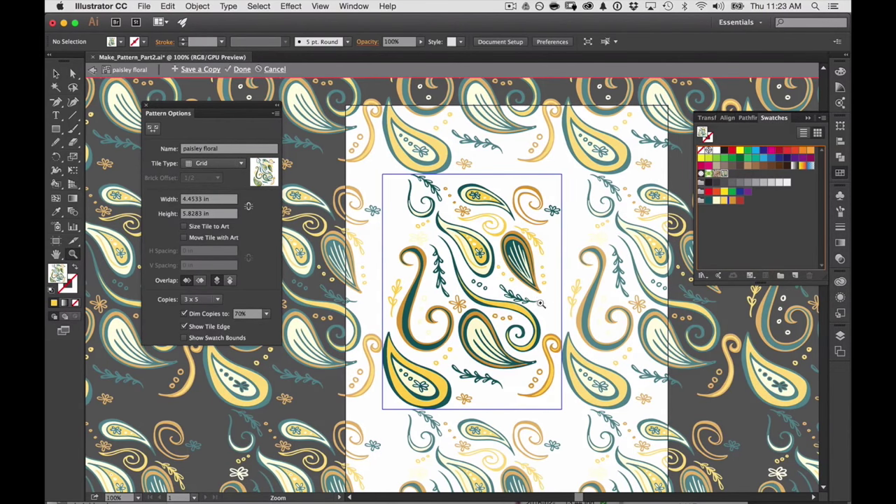
pyautogui.keyDown('alt'); pyautogui.click(494, 299); pyautogui.keyUp('alt')
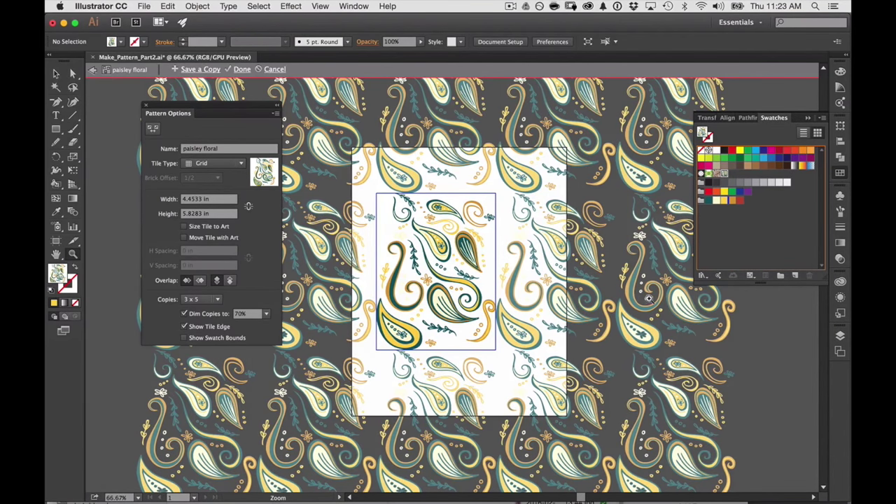
# Set the pattern's tile type to Brick by Column and inspect the repeat up close.
pyautogui.click(224, 166)
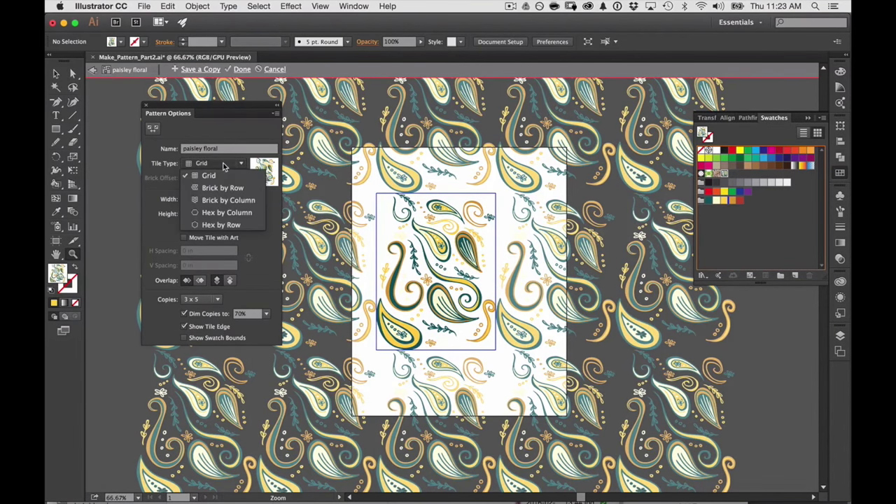
pyautogui.click(223, 200)
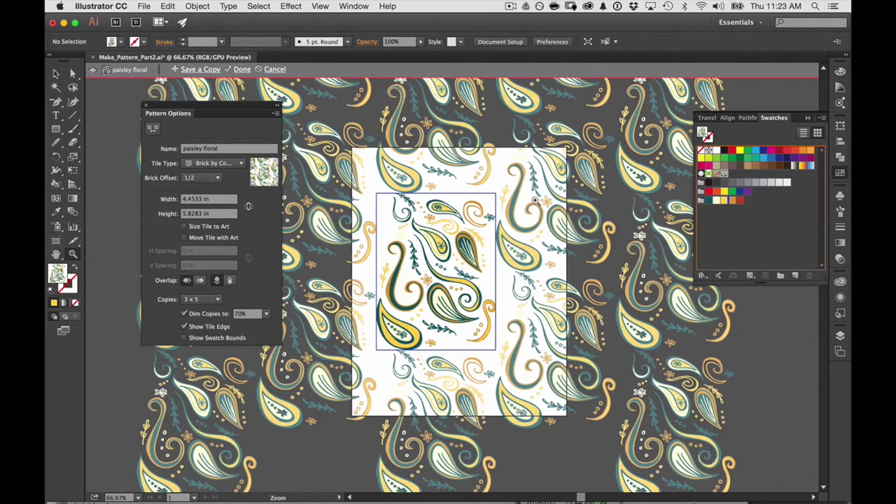
pyautogui.click(468, 274)
pyautogui.click(470, 280)
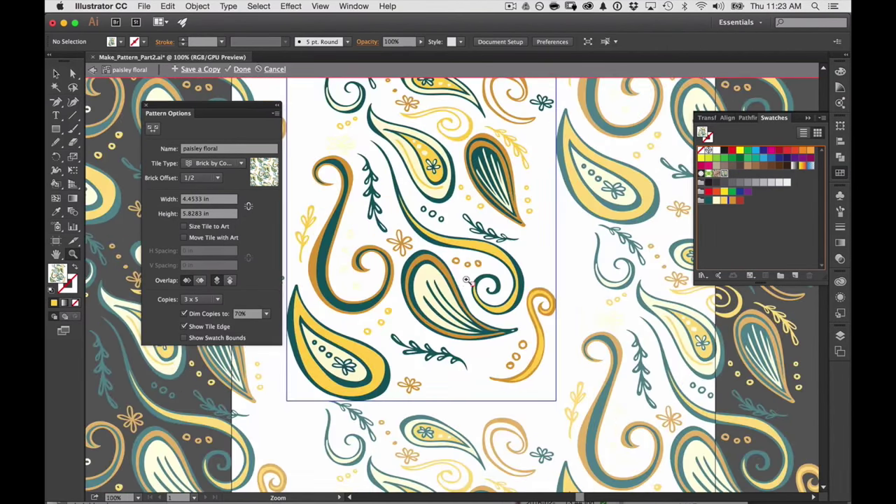
# Try brick offsets of 1/4 and 1/3 on the pattern.
pyautogui.click(201, 179)
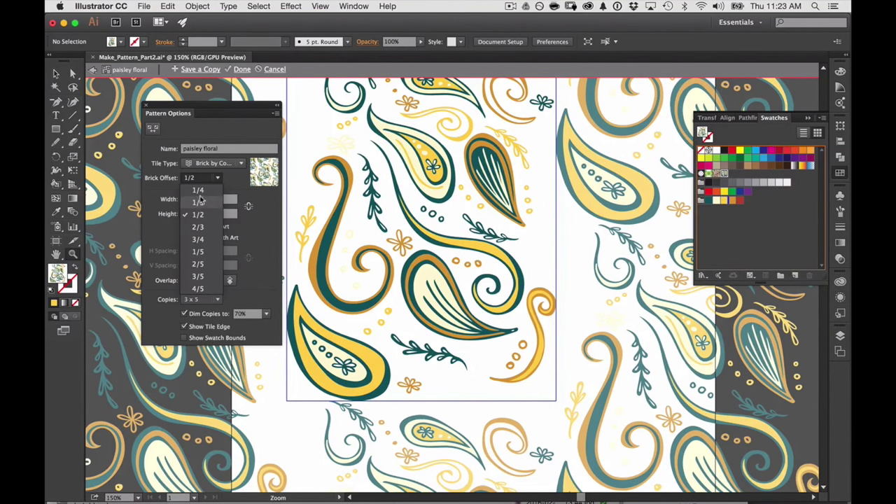
pyautogui.click(201, 191)
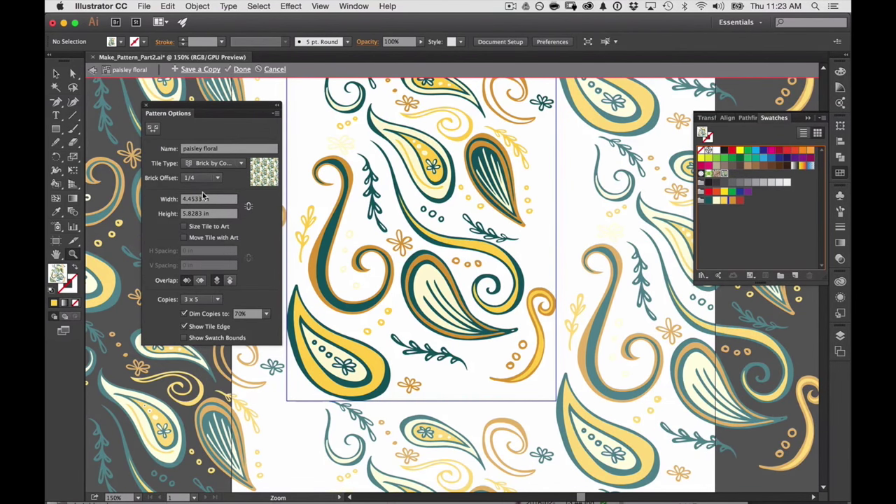
pyautogui.click(204, 180)
pyautogui.click(205, 203)
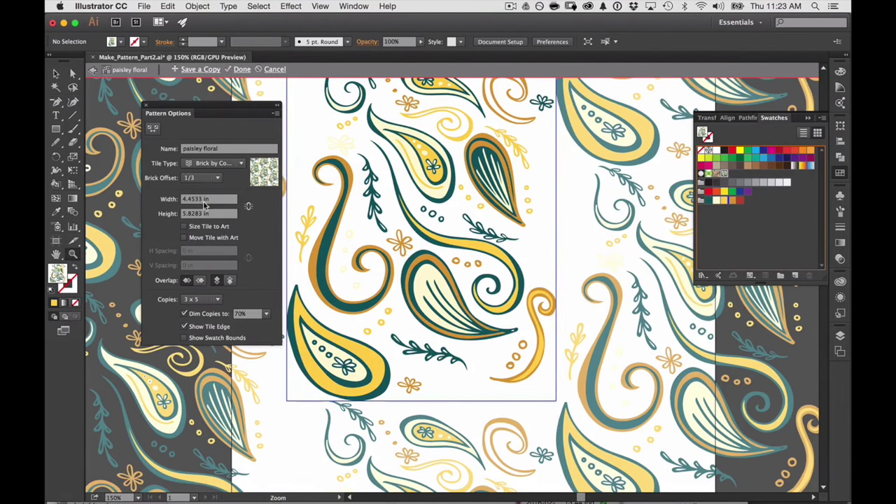
# Set the brick offset to 2/3 and bring the whole tile into view.
pyautogui.click(203, 179)
pyautogui.click(204, 231)
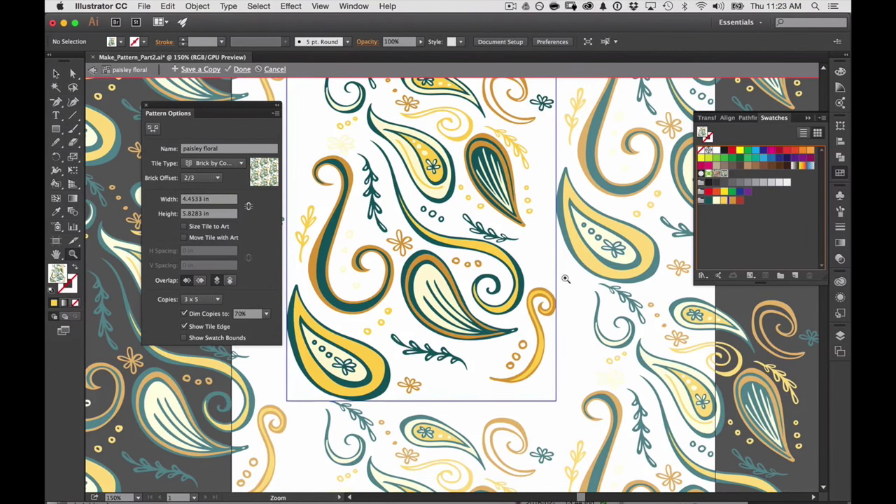
pyautogui.moveTo(414, 220); pyautogui.dragTo(533, 293)
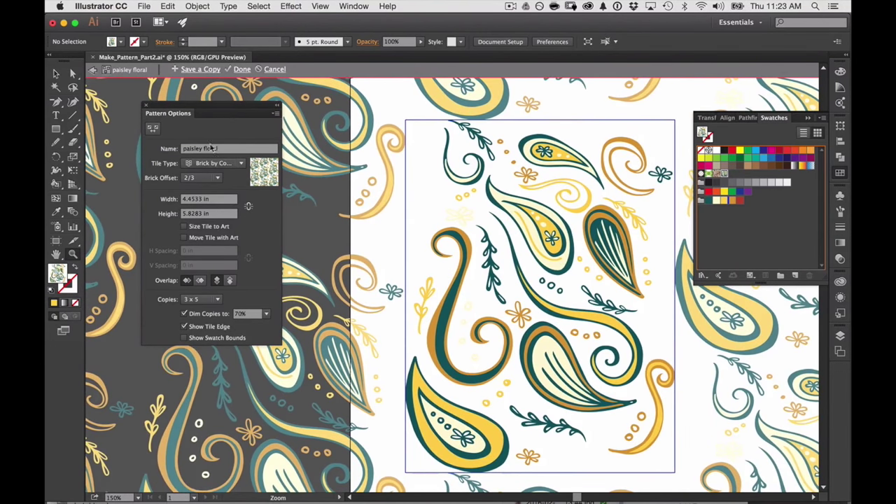
# Narrow the pattern tile from both sides with the Pattern Tile tool to a width of 4.1736 in.
pyautogui.click(154, 131)
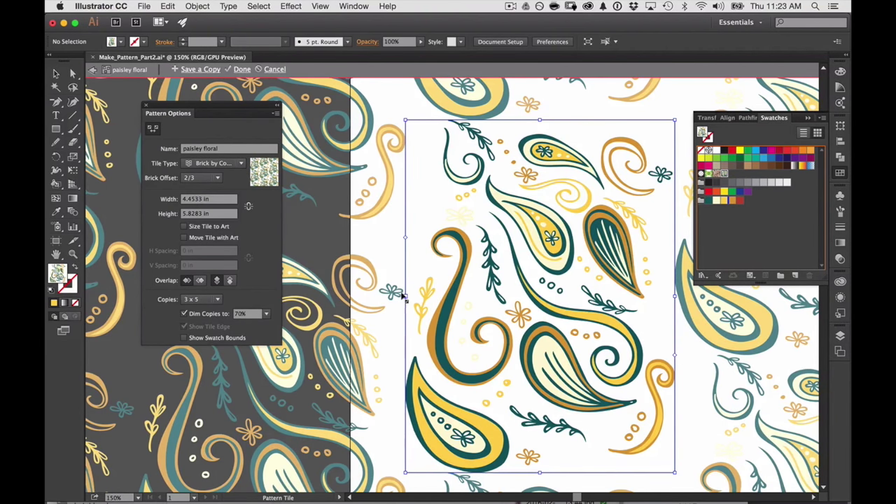
pyautogui.click(153, 130)
pyautogui.moveTo(404, 296)
pyautogui.mouseDown()
pyautogui.moveTo(423, 298)
pyautogui.moveTo(411, 295)
pyautogui.mouseUp()
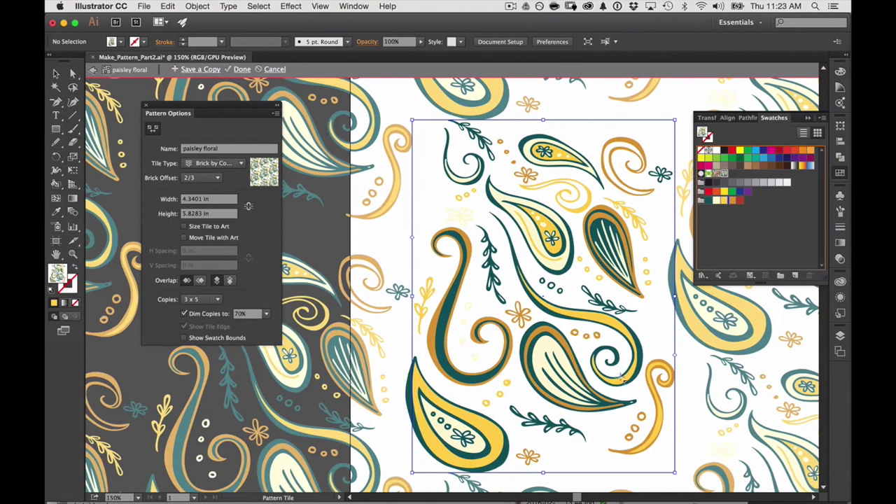
pyautogui.moveTo(411, 296); pyautogui.dragTo(415, 296)
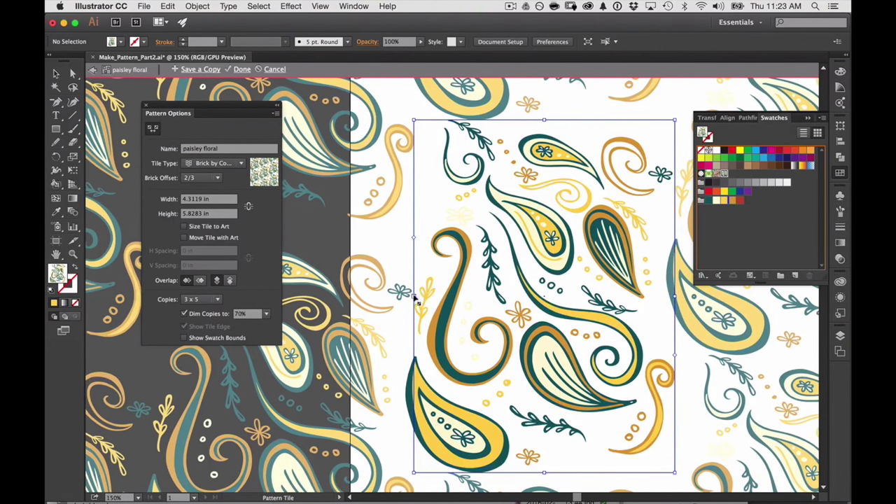
pyautogui.moveTo(608, 272); pyautogui.dragTo(527, 236)
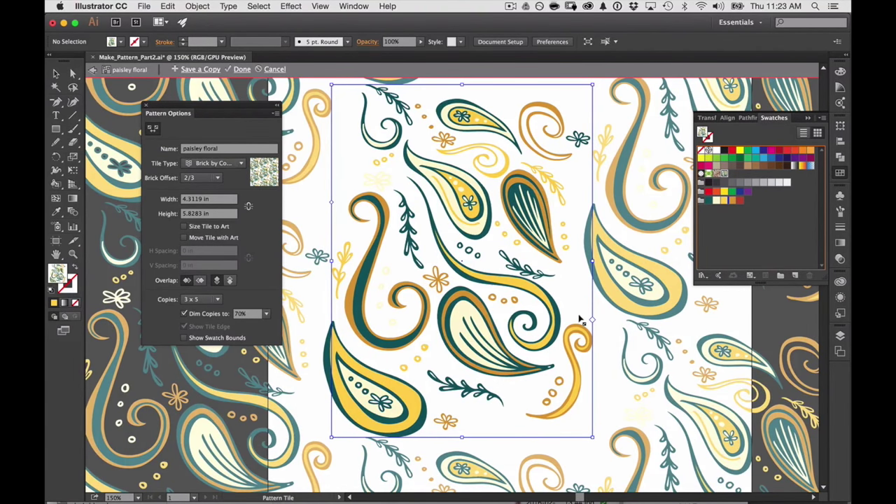
pyautogui.moveTo(593, 260); pyautogui.dragTo(584, 260)
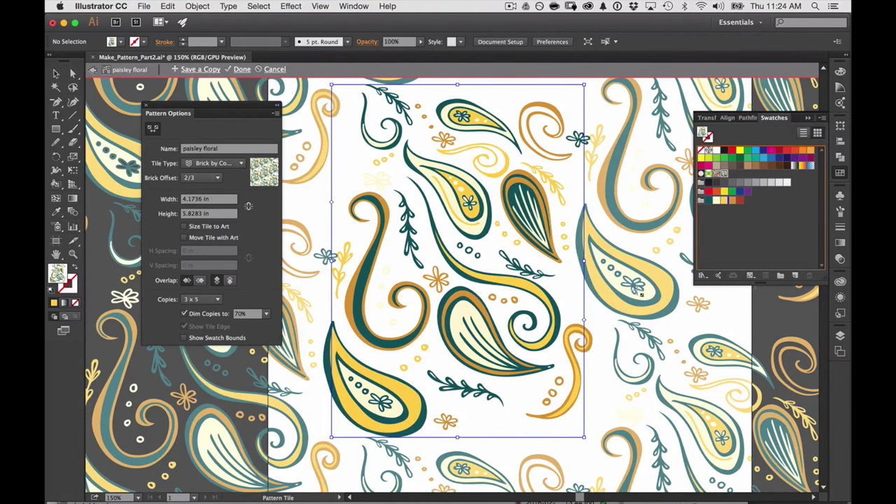
# Shorten the pattern tile at its lower and upper edges to a height of 5.7559 in.
pyautogui.moveTo(455, 439); pyautogui.dragTo(456, 434)
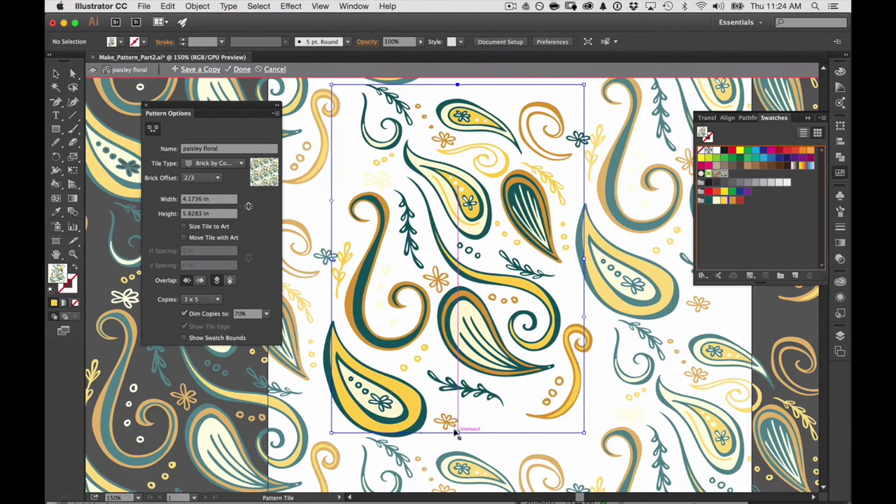
pyautogui.moveTo(492, 244); pyautogui.dragTo(498, 340)
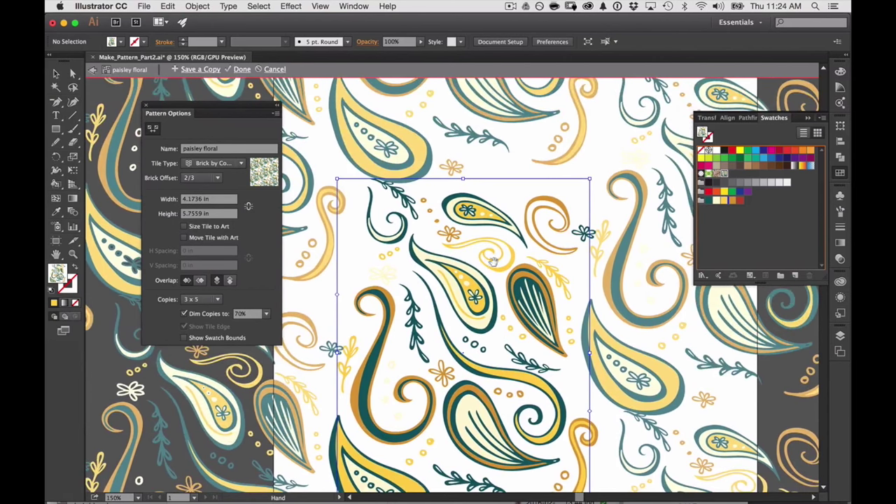
pyautogui.moveTo(462, 180); pyautogui.dragTo(462, 178)
# Move the small teal flower on the tile's right edge slightly upward, beside the orange curl.
pyautogui.moveTo(425, 261); pyautogui.dragTo(463, 196)
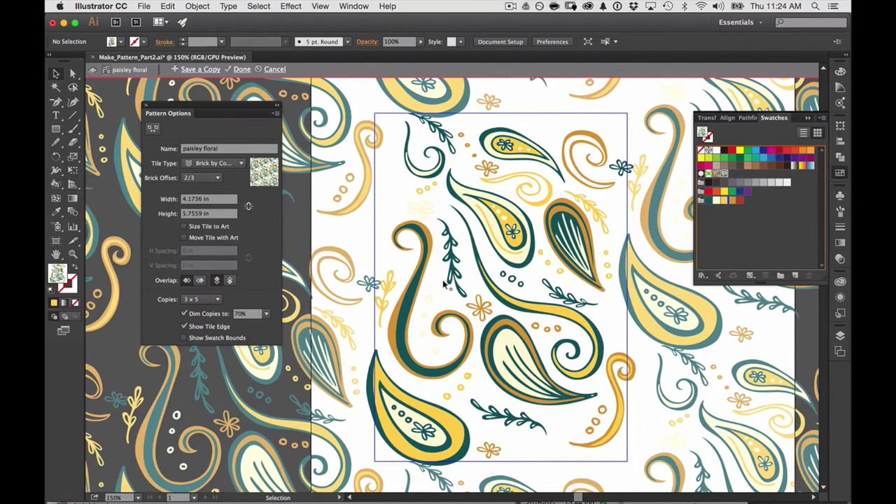
pyautogui.moveTo(617, 167)
pyautogui.mouseDown()
pyautogui.moveTo(623, 143)
pyautogui.moveTo(637, 135)
pyautogui.moveTo(628, 159)
pyautogui.mouseUp()
pyautogui.click(616, 166)
pyautogui.hscroll(3, 345, 169)
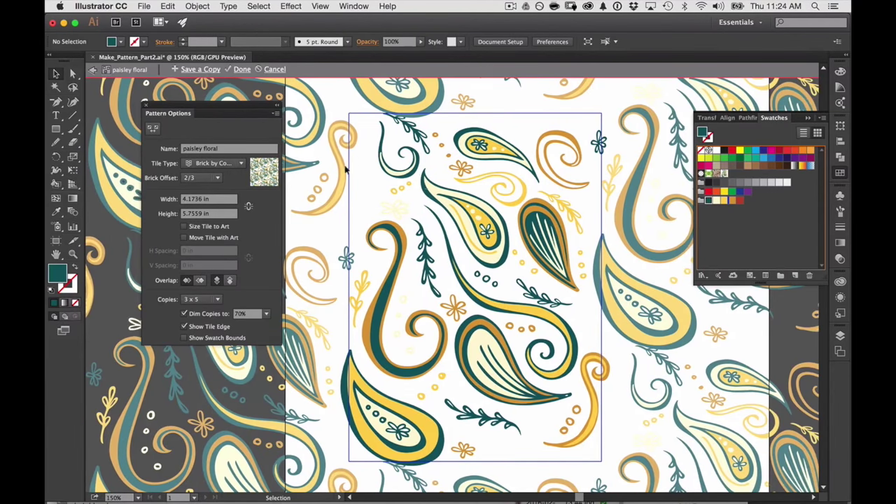
# Move the teal leaf sprig from the tile's upper-left area to its top edge above the small paisley.
pyautogui.scroll(-5, 345, 169)
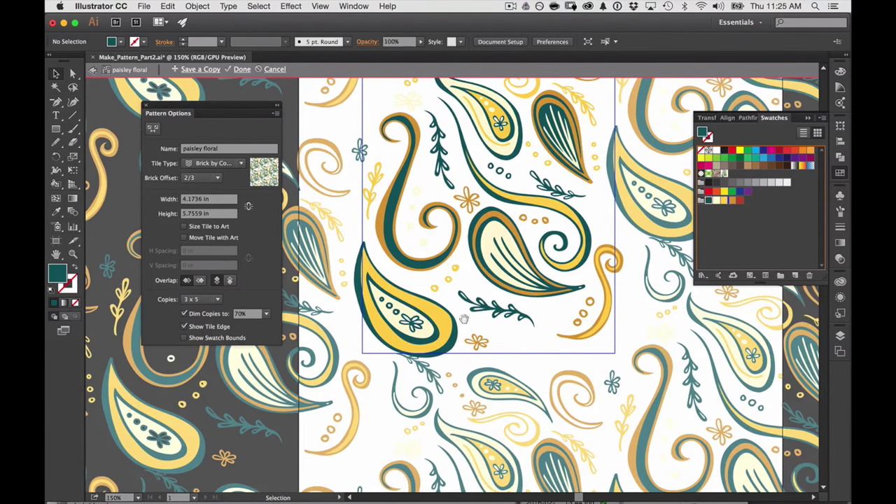
pyautogui.scroll(5, 437, 272)
pyautogui.moveTo(417, 126); pyautogui.dragTo(513, 105)
pyautogui.scroll(3, 579, 137)
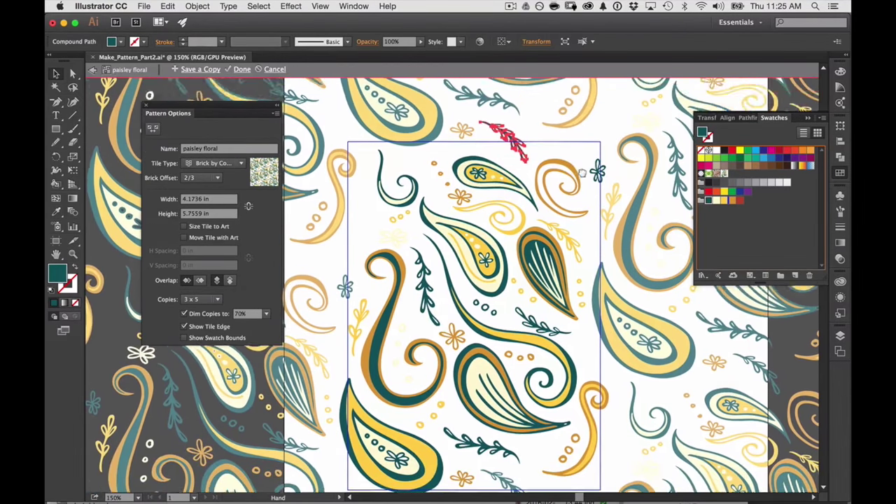
# Rotate the teal curl in the tile's upper-left corner and reposition the three orange dots beside it.
pyautogui.moveTo(408, 219); pyautogui.dragTo(411, 213)
pyautogui.moveTo(421, 161); pyautogui.dragTo(396, 155)
pyautogui.moveTo(436, 200); pyautogui.dragTo(415, 199)
pyautogui.click(432, 190)
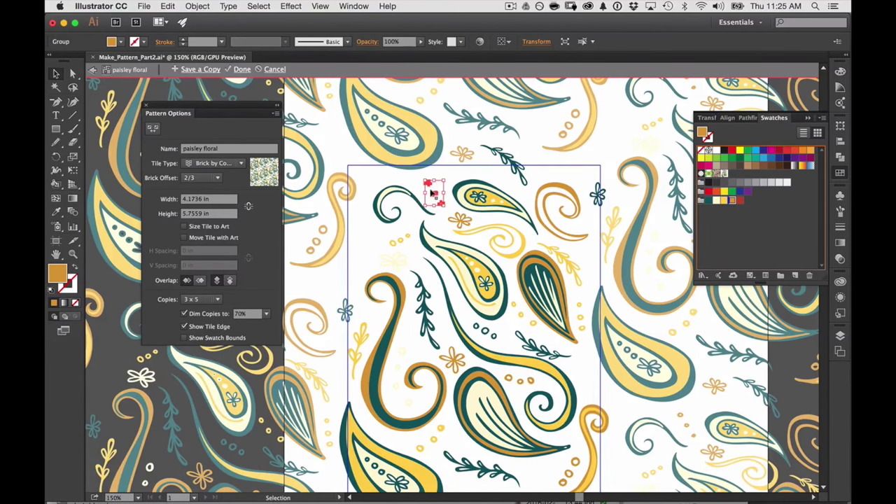
pyautogui.moveTo(435, 193); pyautogui.dragTo(384, 191)
# Move the teal leaf sprig to the tile's left edge above the small teal flower and rotate it to slant upward.
pyautogui.moveTo(522, 181); pyautogui.dragTo(523, 182)
pyautogui.click(574, 178)
pyautogui.moveTo(601, 276); pyautogui.dragTo(605, 169)
pyautogui.scroll(4, 605, 168)
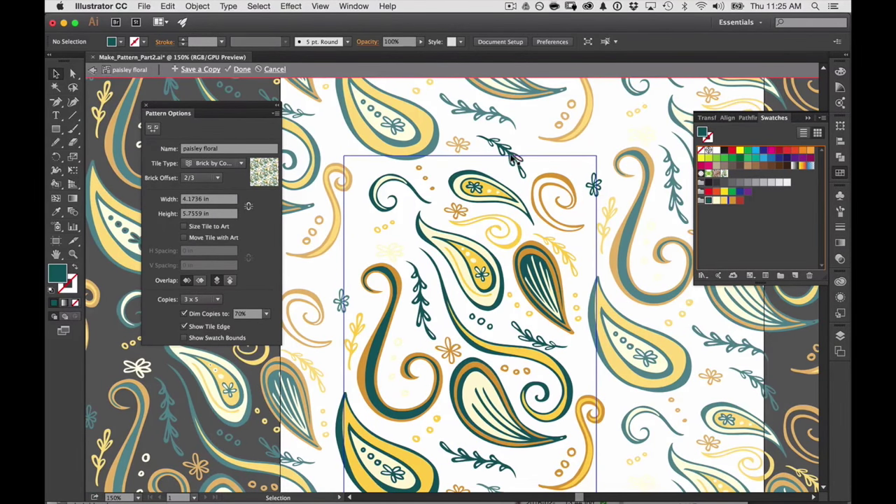
pyautogui.moveTo(514, 158); pyautogui.dragTo(382, 260)
pyautogui.moveTo(419, 226); pyautogui.dragTo(389, 216)
pyautogui.click(428, 257)
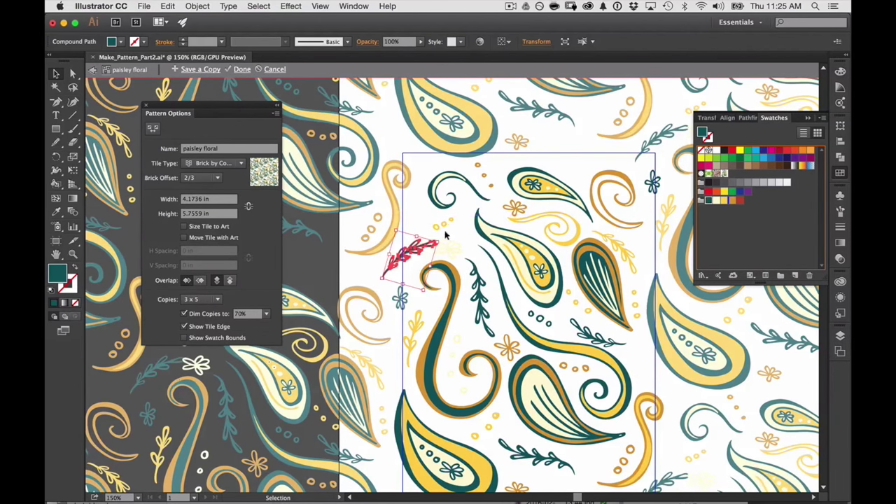
# Move the cream flower up under the teal curl and place the yellow dots, rotated, above the orange curl on the right edge.
pyautogui.moveTo(441, 226); pyautogui.dragTo(580, 164)
pyautogui.moveTo(448, 248); pyautogui.dragTo(449, 226)
pyautogui.moveTo(583, 313); pyautogui.dragTo(512, 285)
pyautogui.click(439, 320)
pyautogui.moveTo(511, 135); pyautogui.dragTo(578, 350)
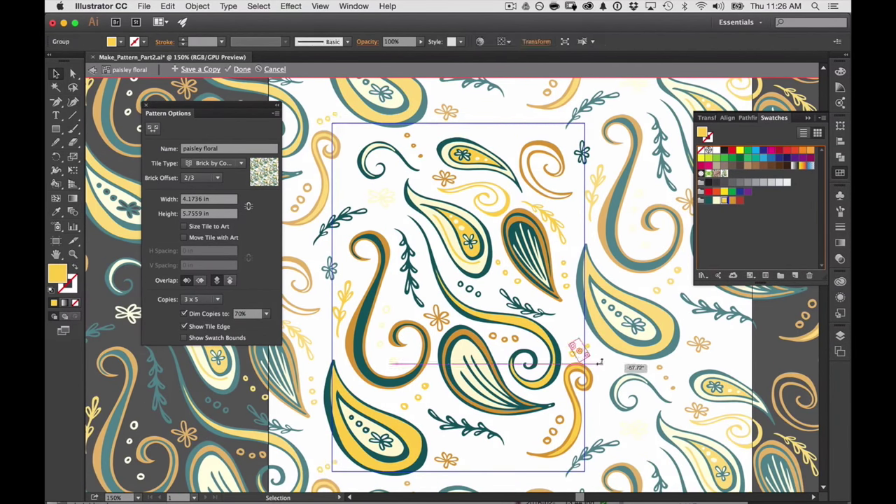
# Move the small teal paisley up onto the tile's top edge and place the bottom-edge orange flower to its right.
pyautogui.moveTo(532, 210); pyautogui.dragTo(531, 252)
pyautogui.moveTo(476, 203); pyautogui.dragTo(480, 191)
pyautogui.moveTo(543, 240); pyautogui.dragTo(549, 258)
pyautogui.moveTo(490, 214); pyautogui.dragTo(479, 212)
pyautogui.moveTo(525, 243); pyautogui.dragTo(516, 253)
pyautogui.moveTo(478, 210); pyautogui.dragTo(479, 196)
# Raise the orange flower below the small paisley and shift the yellow curl up slightly.
pyautogui.moveTo(449, 239); pyautogui.dragTo(462, 216)
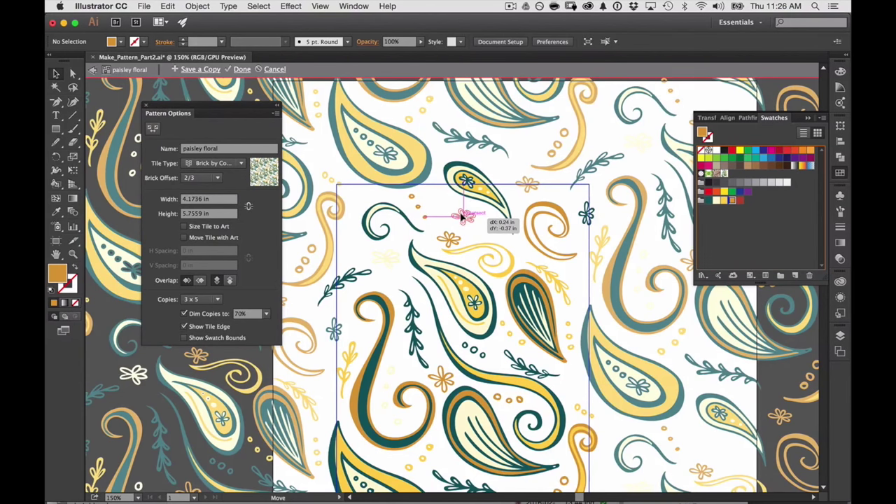
pyautogui.moveTo(471, 249); pyautogui.dragTo(461, 241)
pyautogui.click(461, 224)
# Nudge the teal leaf sprig below the dark striped paisley and the yellow leaf sprig above it slightly to the right.
pyautogui.scroll(-5, 460, 224)
pyautogui.click(422, 305)
pyautogui.scroll(-2, 448, 305)
pyautogui.moveTo(533, 319); pyautogui.dragTo(529, 319)
pyautogui.scroll(3, 536, 319)
pyautogui.click(552, 304)
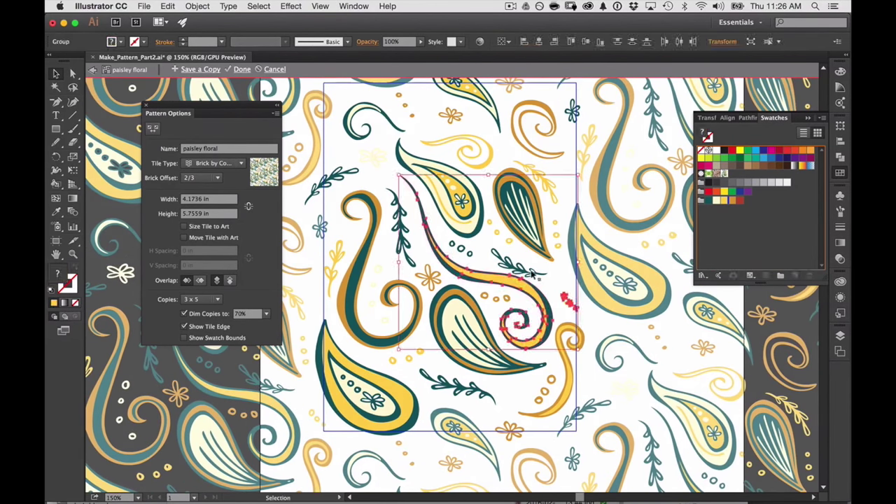
pyautogui.scroll(2, 568, 301)
pyautogui.click(557, 204)
pyautogui.moveTo(548, 235); pyautogui.dragTo(554, 236)
pyautogui.click(621, 323)
pyautogui.moveTo(620, 323); pyautogui.dragTo(642, 293)
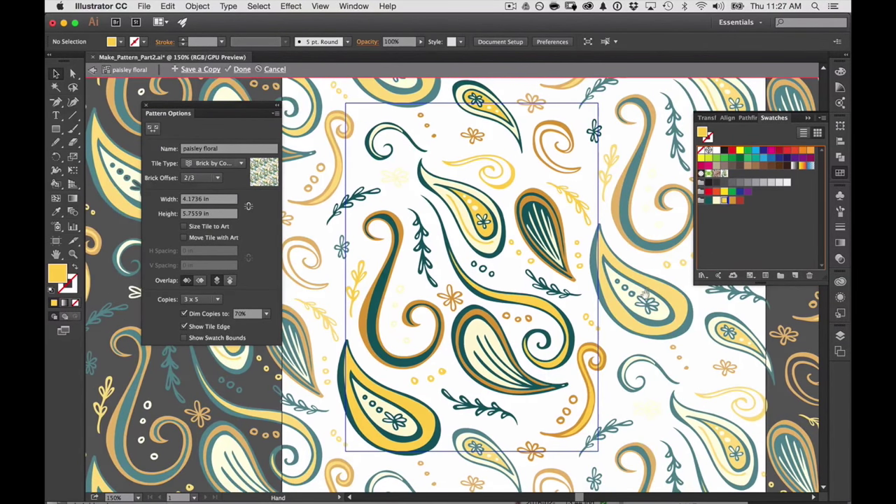
# Check the repeat across the tile and finish editing the paisley floral pattern, keeping the changes.
pyautogui.scroll(2, 448, 181)
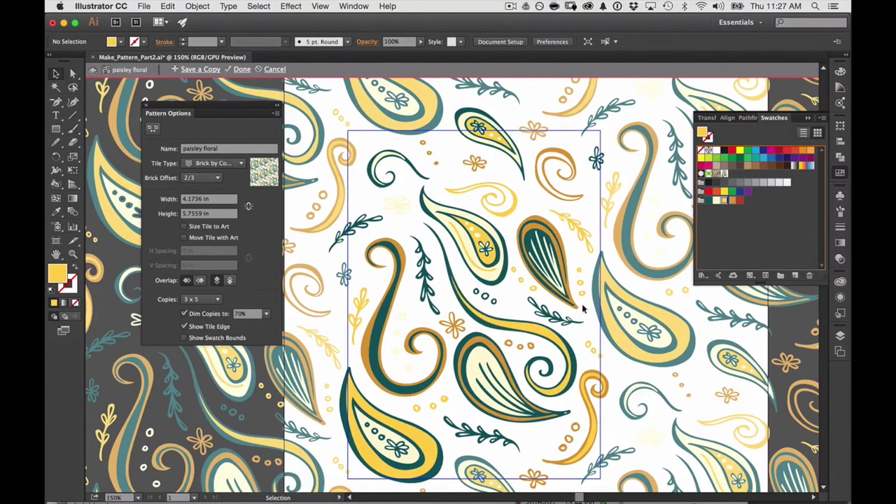
pyautogui.scroll(-2, 544, 341)
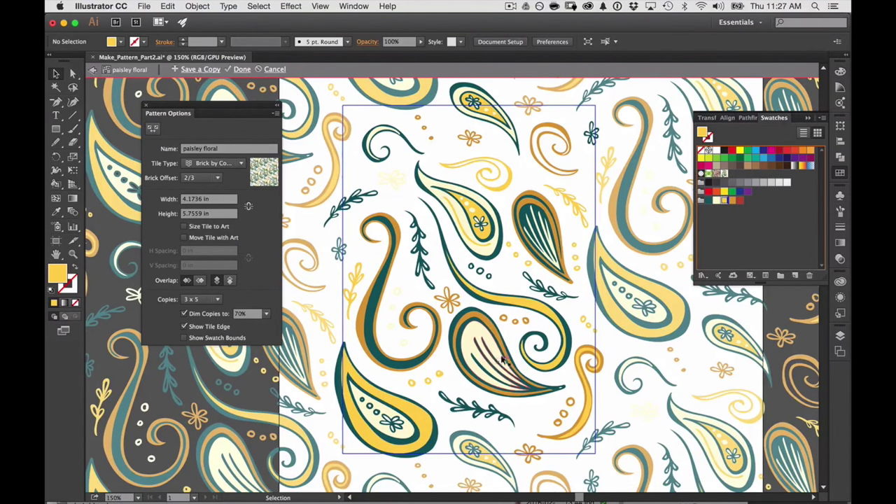
pyautogui.moveTo(552, 348); pyautogui.dragTo(558, 322)
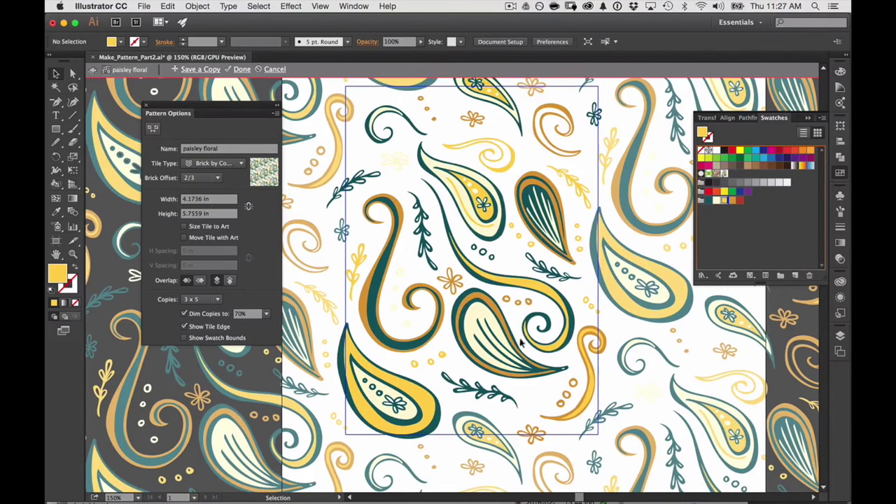
pyautogui.click(241, 69)
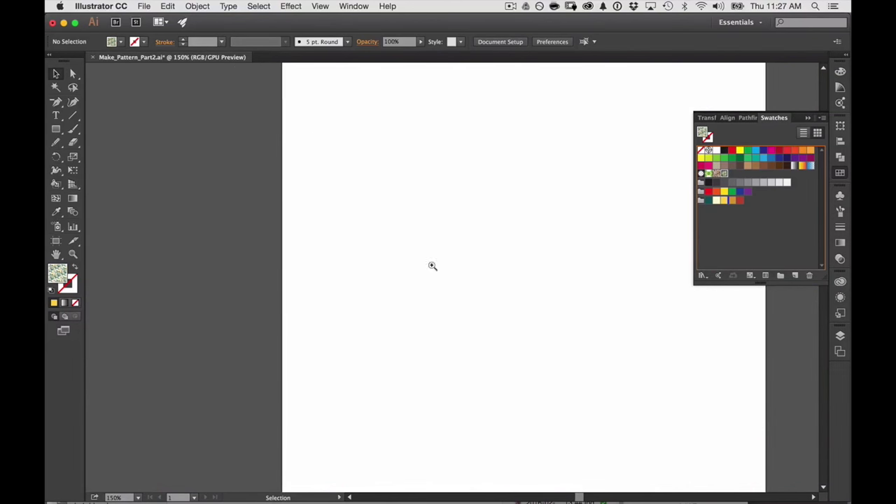
# Draw an 8 by 10 in rectangle covering the whole artboard, filled with the paisley floral pattern, and deselect it.
pyautogui.press('z')
pyautogui.keyDown('alt'); pyautogui.click(464, 273); pyautogui.keyUp('alt')
pyautogui.moveTo(535, 277); pyautogui.dragTo(460, 266)
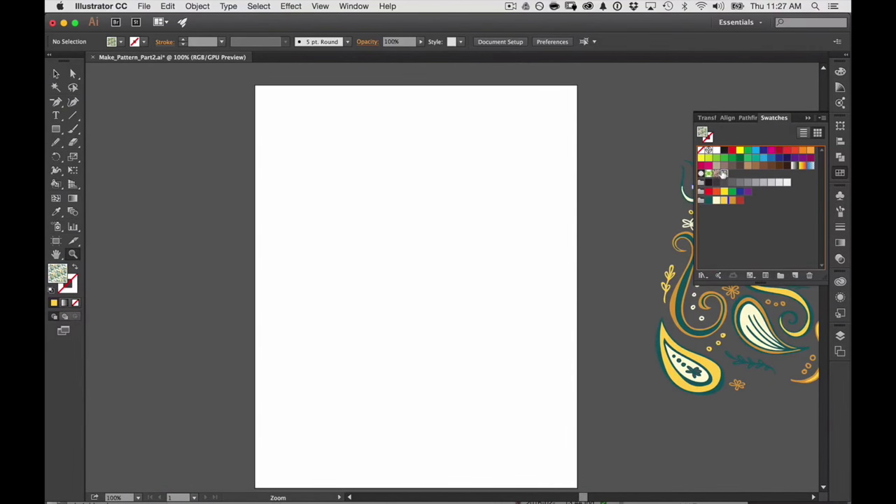
pyautogui.scroll(-2, 540, 266)
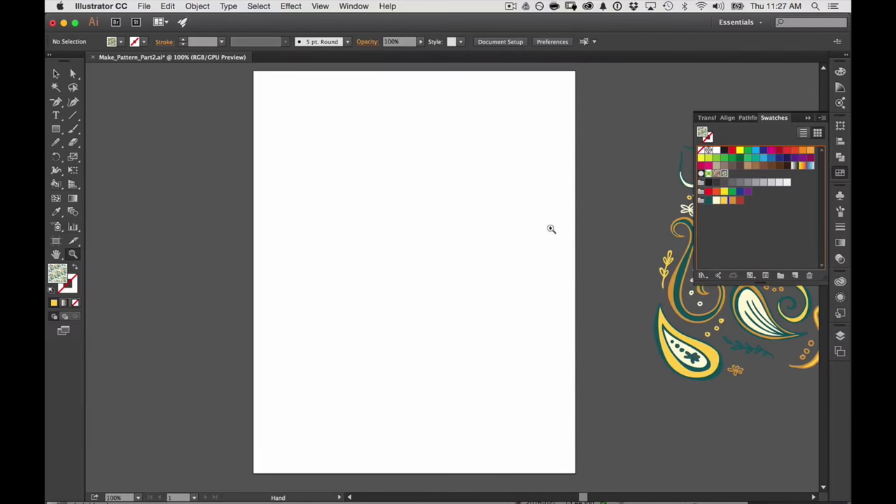
pyautogui.click(57, 129)
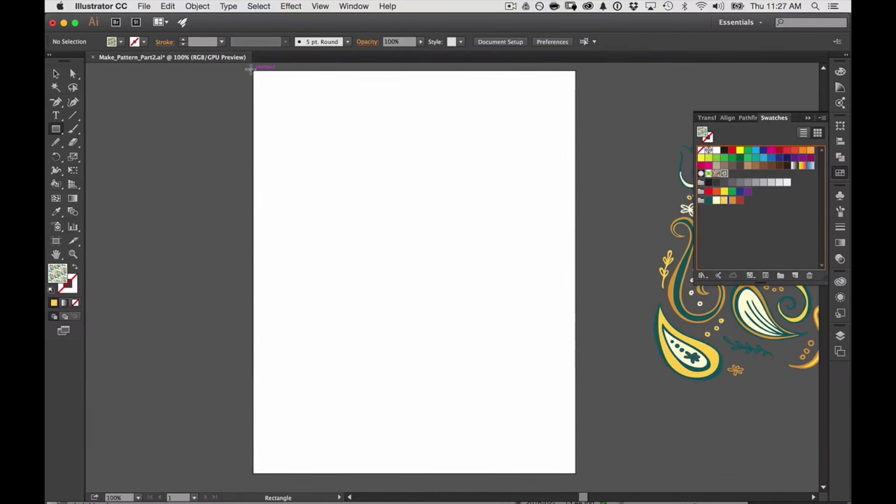
pyautogui.moveTo(253, 70); pyautogui.dragTo(574, 471)
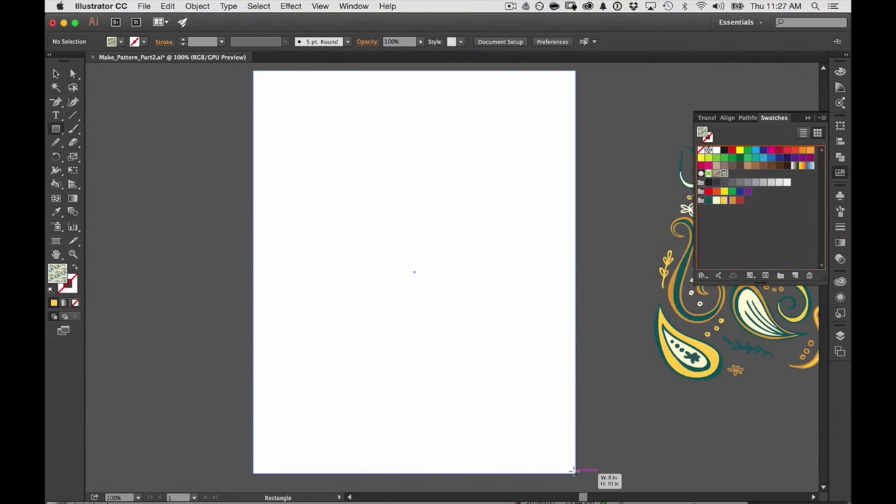
pyautogui.moveTo(573, 471); pyautogui.dragTo(574, 471)
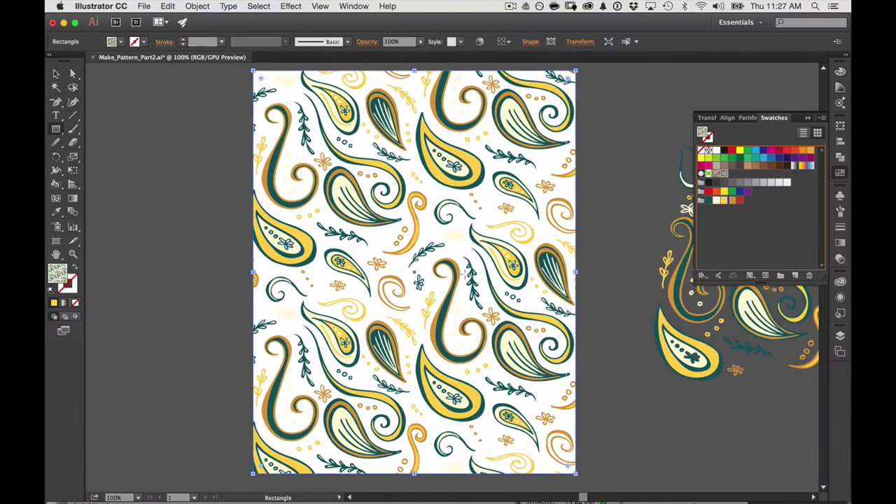
pyautogui.press('z')
pyautogui.keyDown('alt'); pyautogui.click(448, 276); pyautogui.keyUp('alt')
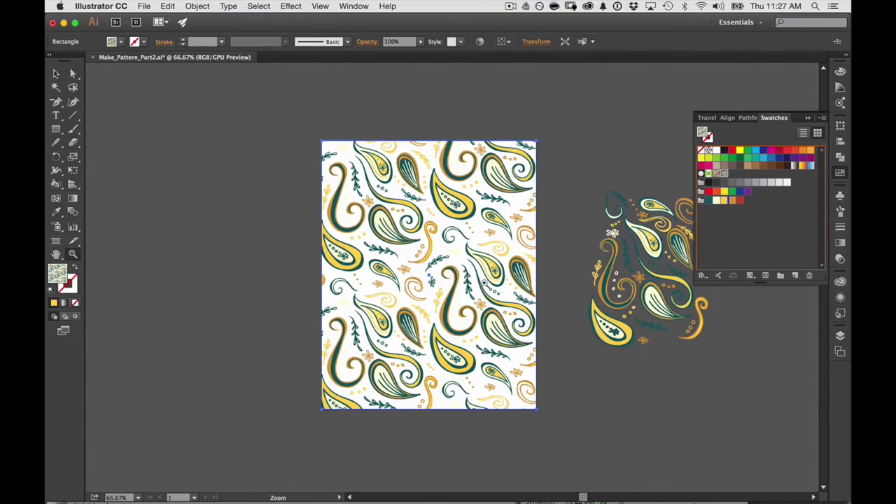
pyautogui.press('v')
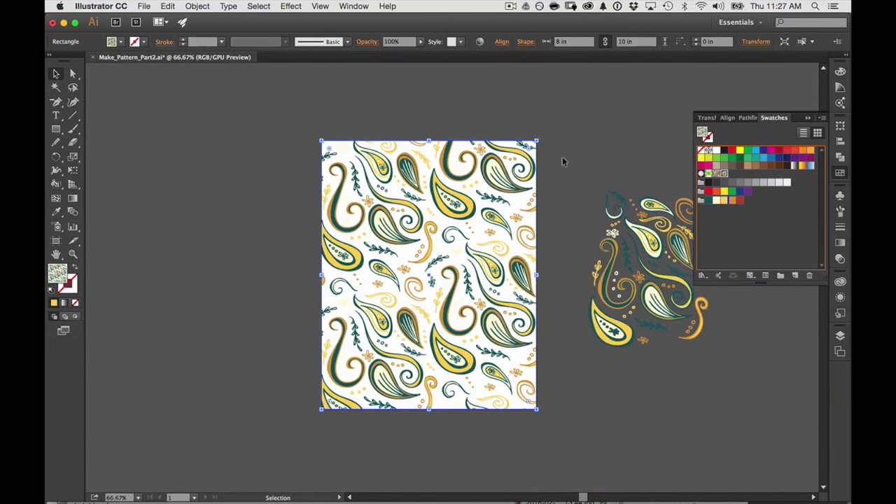
pyautogui.click(562, 162)
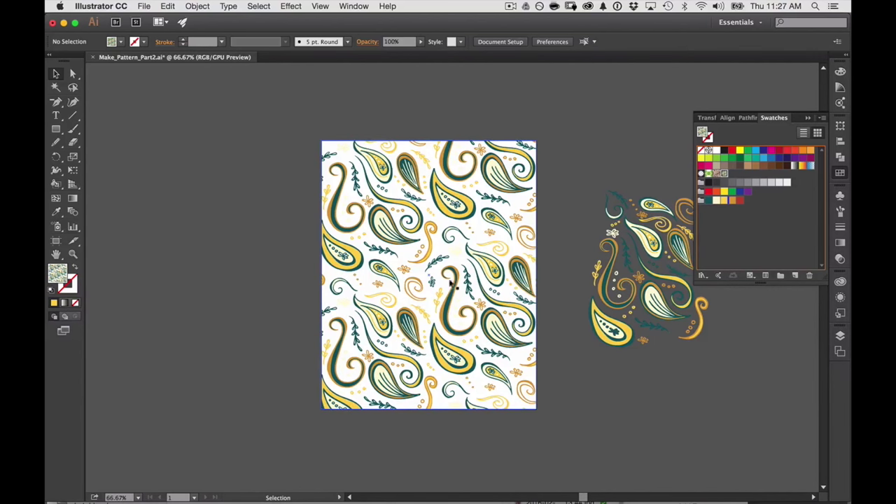
# Create a new layer, place it below Layer 1, and hide Layer 1.
pyautogui.click(840, 336)
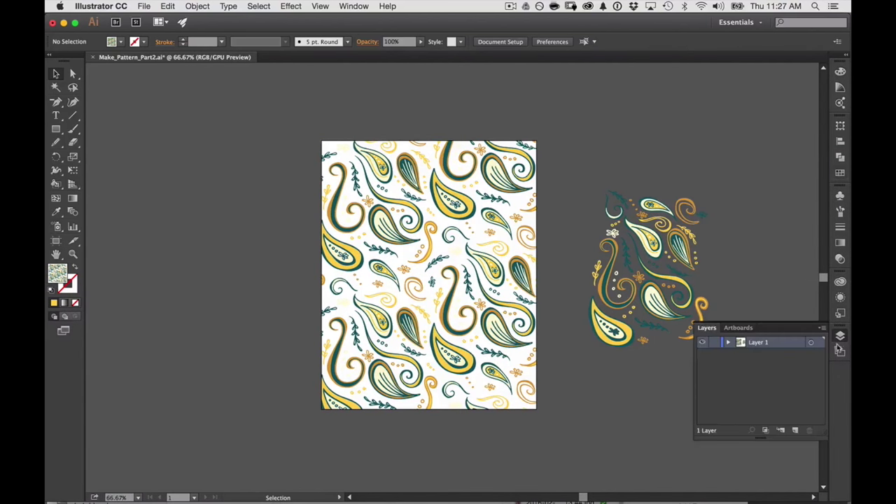
pyautogui.click(795, 431)
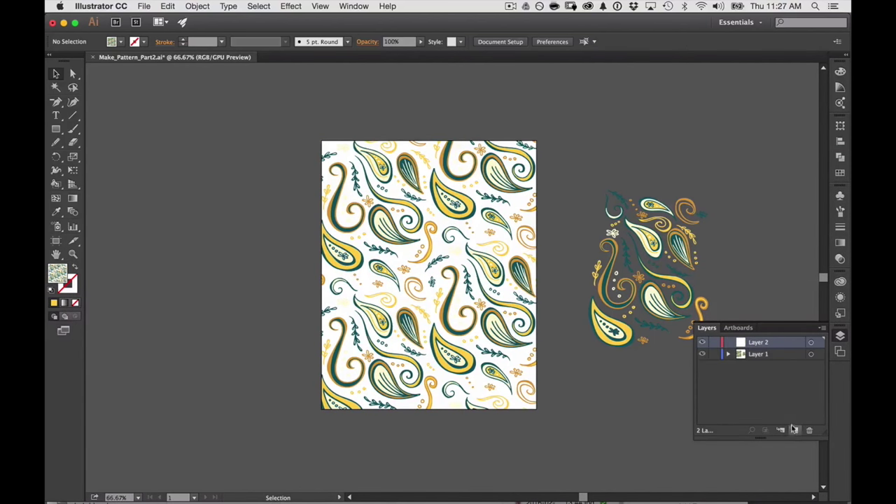
pyautogui.moveTo(774, 344); pyautogui.dragTo(739, 354)
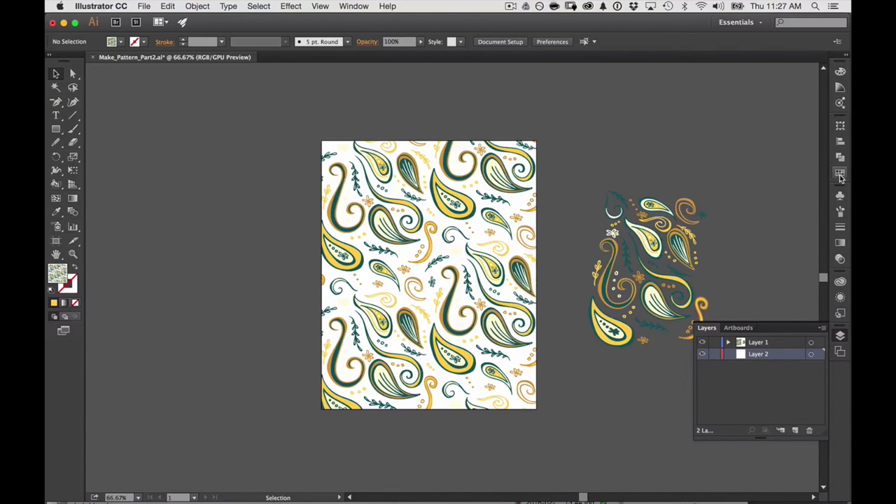
pyautogui.click(702, 342)
pyautogui.click(56, 129)
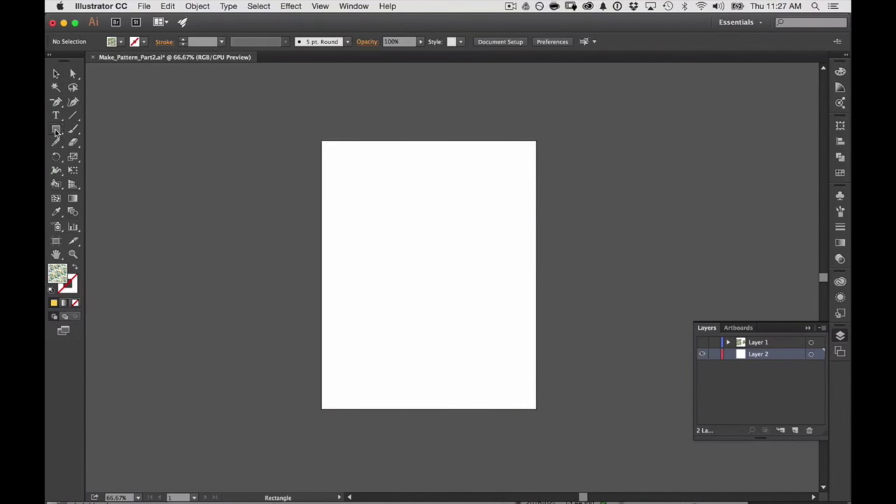
pyautogui.moveTo(319, 137); pyautogui.dragTo(312, 134)
pyautogui.press('v')
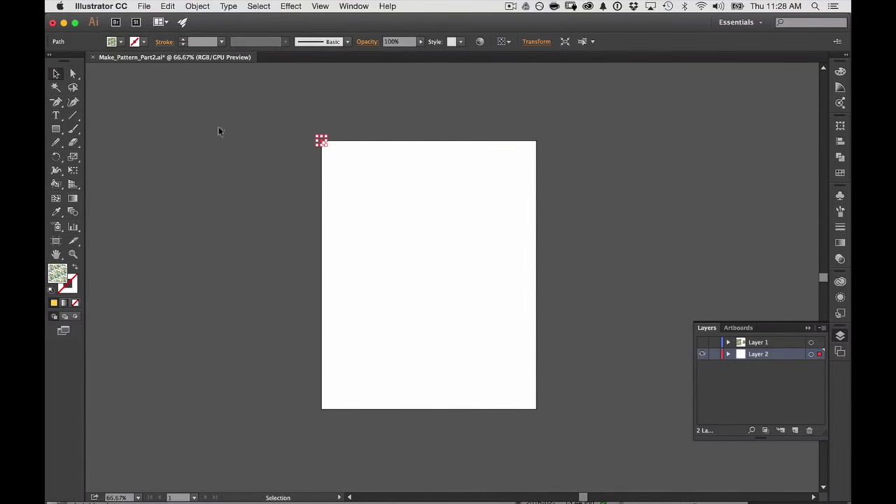
pyautogui.press('Delete')
# Draw a rectangle covering the whole artboard on Layer 2, filled with the brick-red swatch from the custom color group.
pyautogui.click(839, 173)
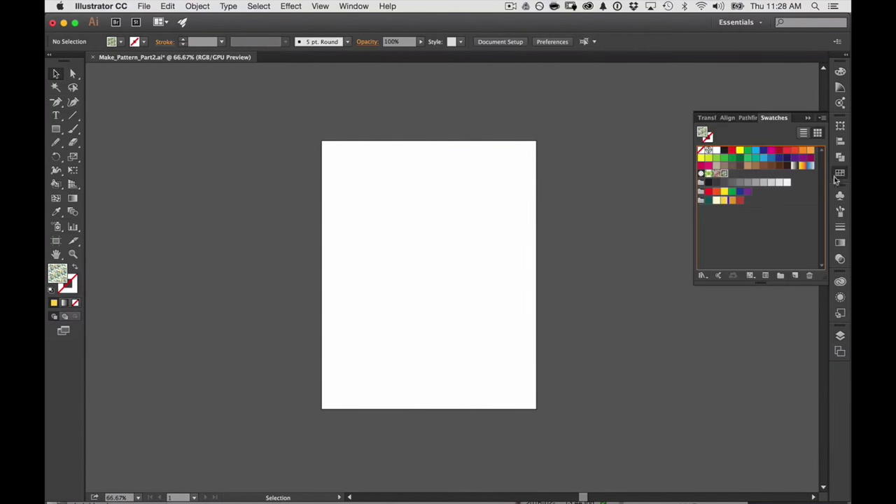
pyautogui.click(739, 201)
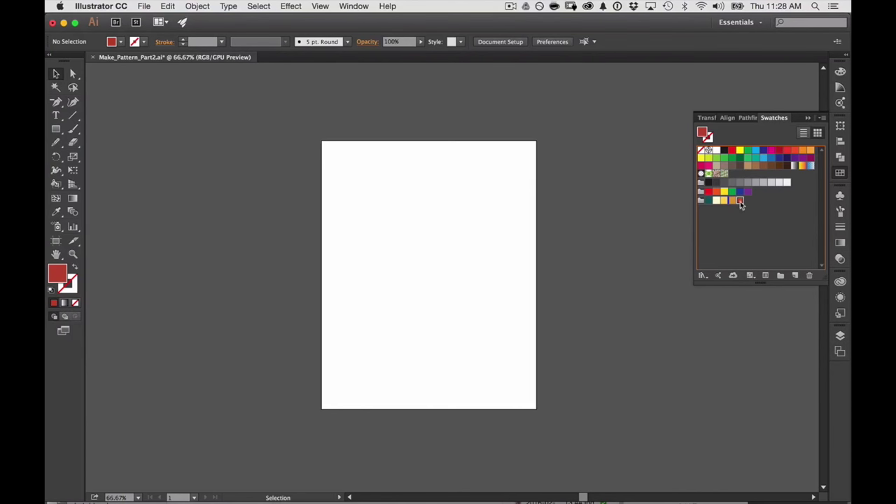
pyautogui.click(56, 130)
pyautogui.moveTo(320, 140); pyautogui.dragTo(536, 407)
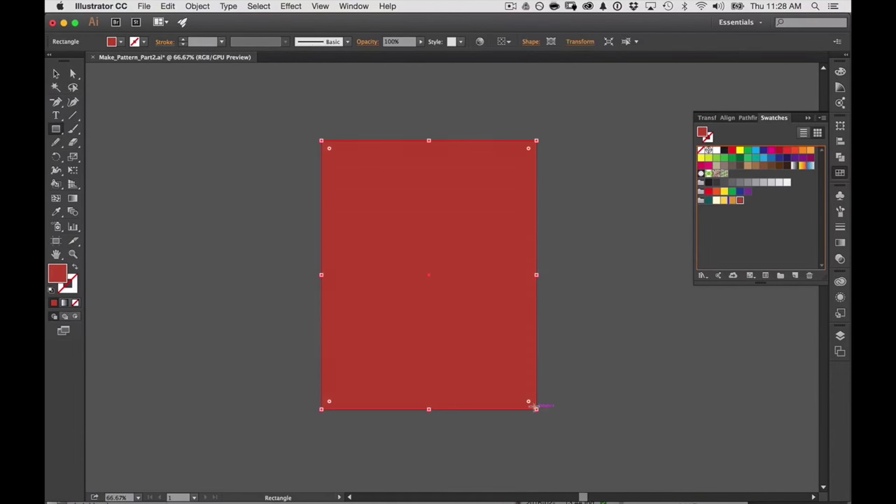
# Show Layer 1 again over the red background and deselect the rectangle.
pyautogui.click(840, 336)
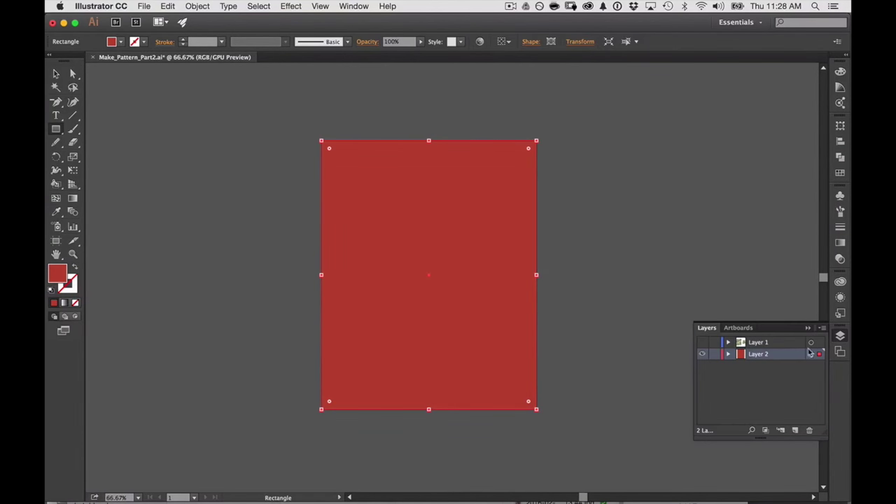
pyautogui.click(702, 343)
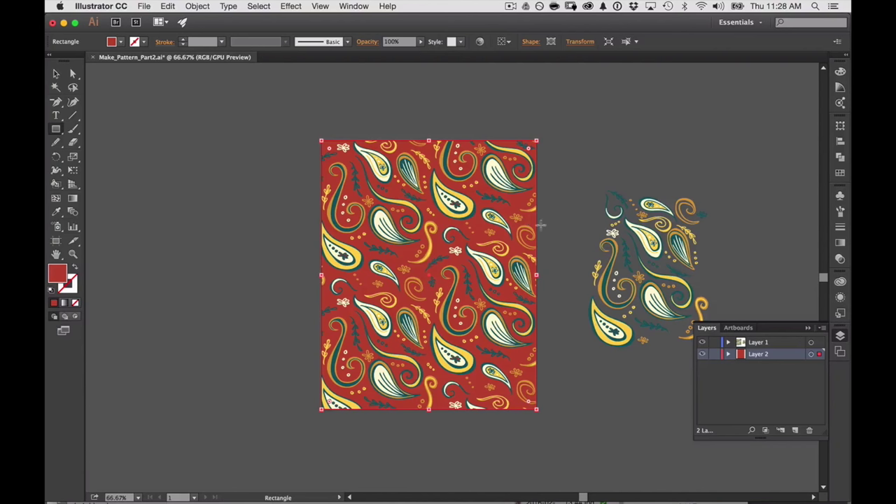
pyautogui.press('v')
pyautogui.click(578, 146)
# Delete the original paisley motif artwork lying beside the artboard.
pyautogui.press('z')
pyautogui.click(528, 278)
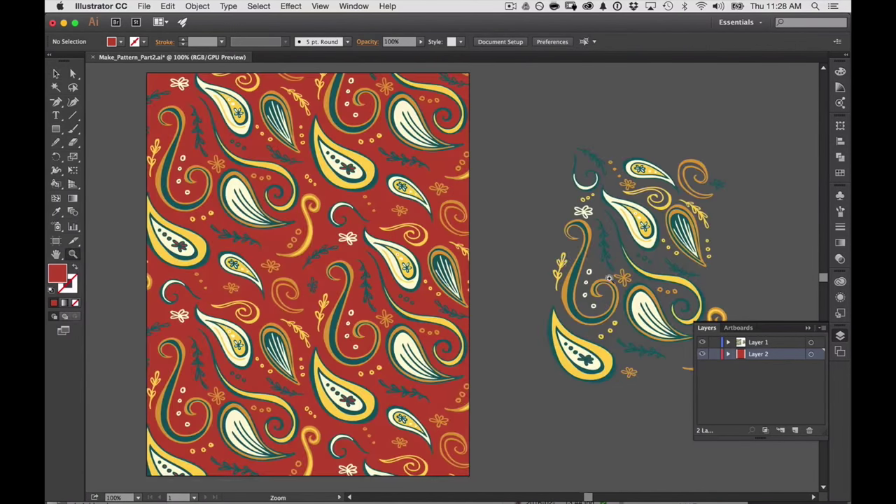
pyautogui.moveTo(629, 269); pyautogui.dragTo(506, 262)
pyautogui.press('v')
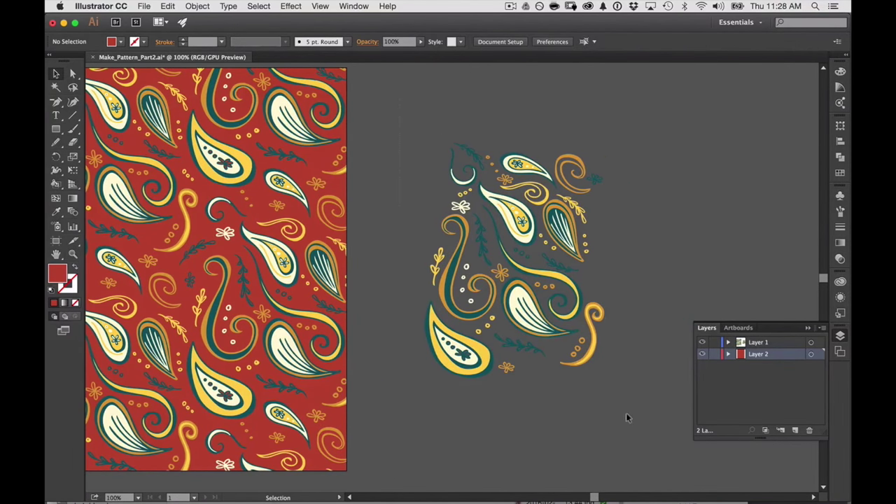
pyautogui.press('super+a')
pyautogui.press('Delete')
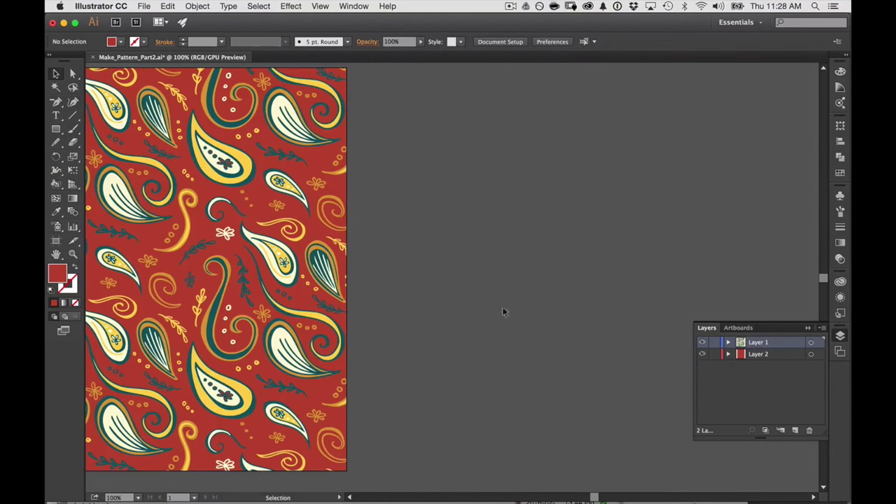
# Examine how the paisley pattern repeats over the red background, from the whole artboard down to close detail.
pyautogui.press('space')
pyautogui.moveTo(259, 230); pyautogui.dragTo(479, 236)
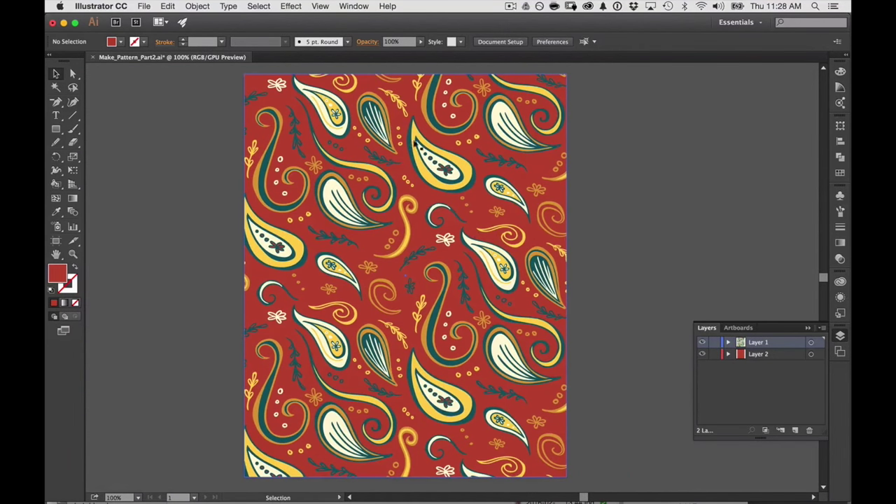
pyautogui.press('z')
pyautogui.keyDown('alt'); pyautogui.click(495, 325); pyautogui.keyUp('alt')
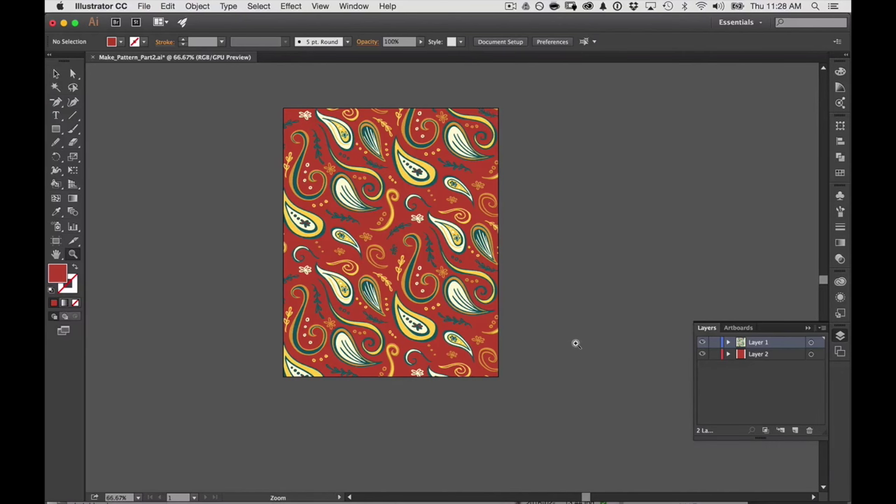
pyautogui.click(451, 274)
pyautogui.click(465, 299)
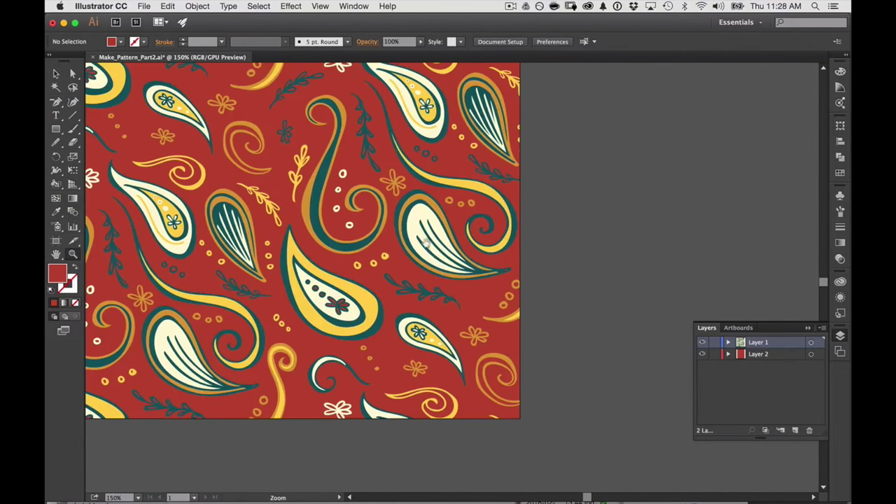